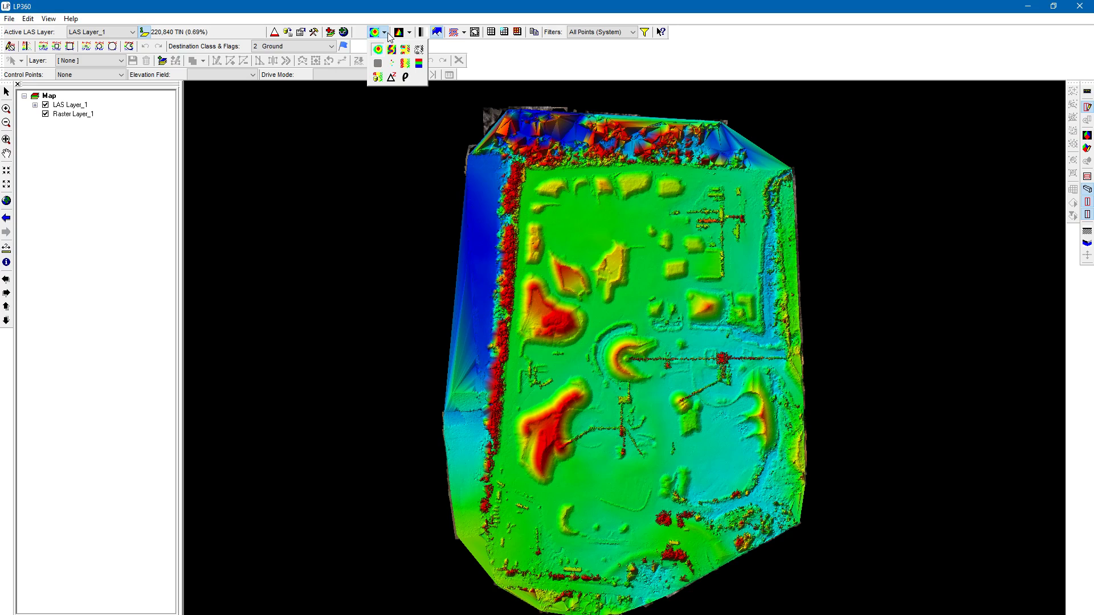
click(409, 33)
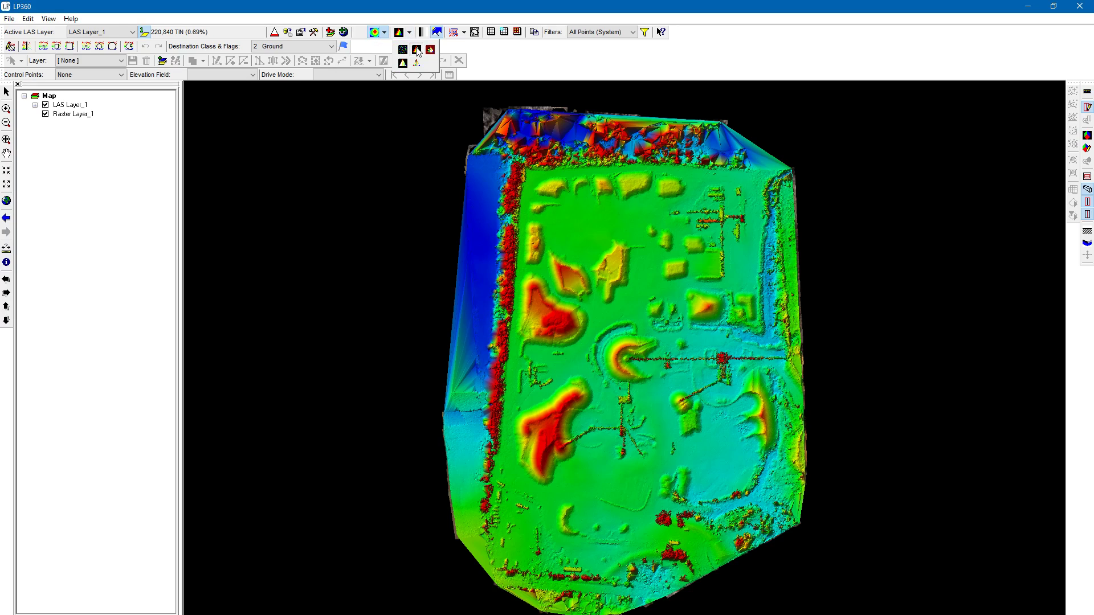
click(462, 5)
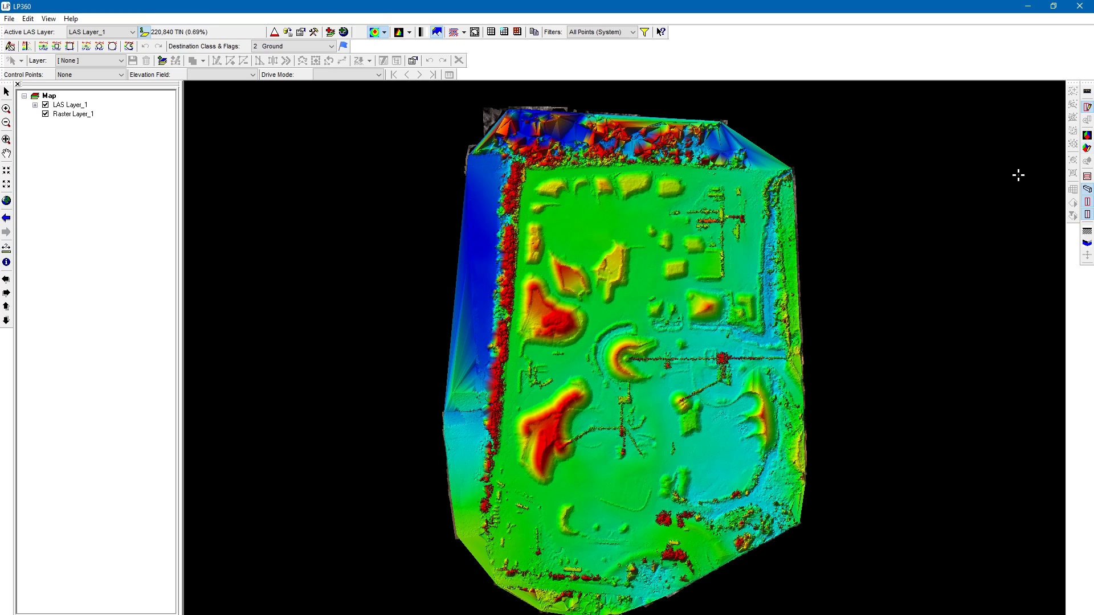
- Draw a square 3D viewer extent on the map around the group of stockpiles just east of the western tree line
click(1087, 148)
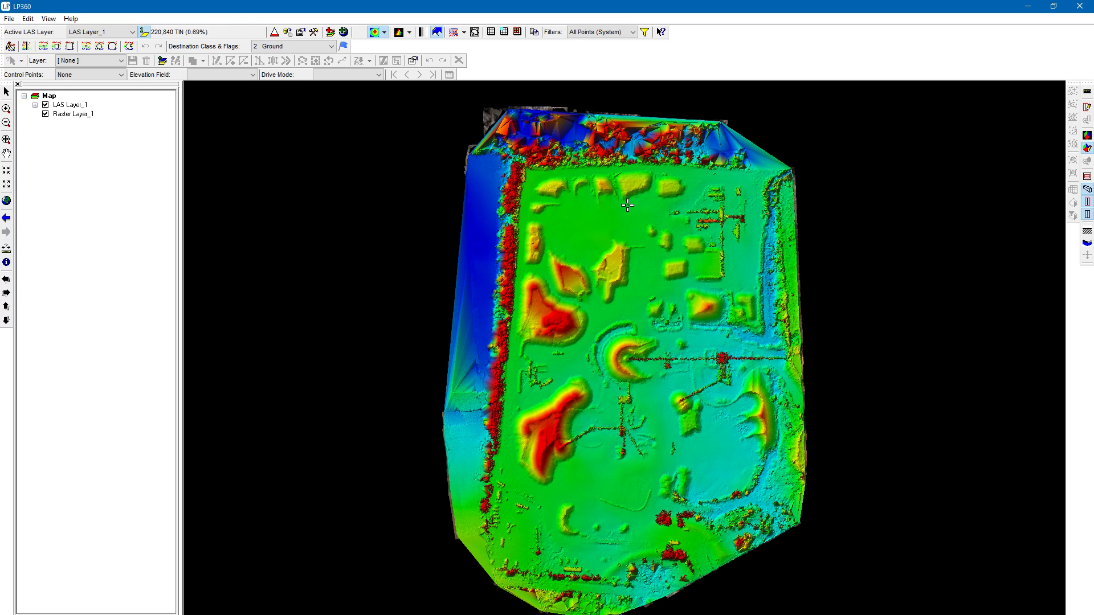
scroll(646, 227, up, 2)
scroll(645, 227, up, 2)
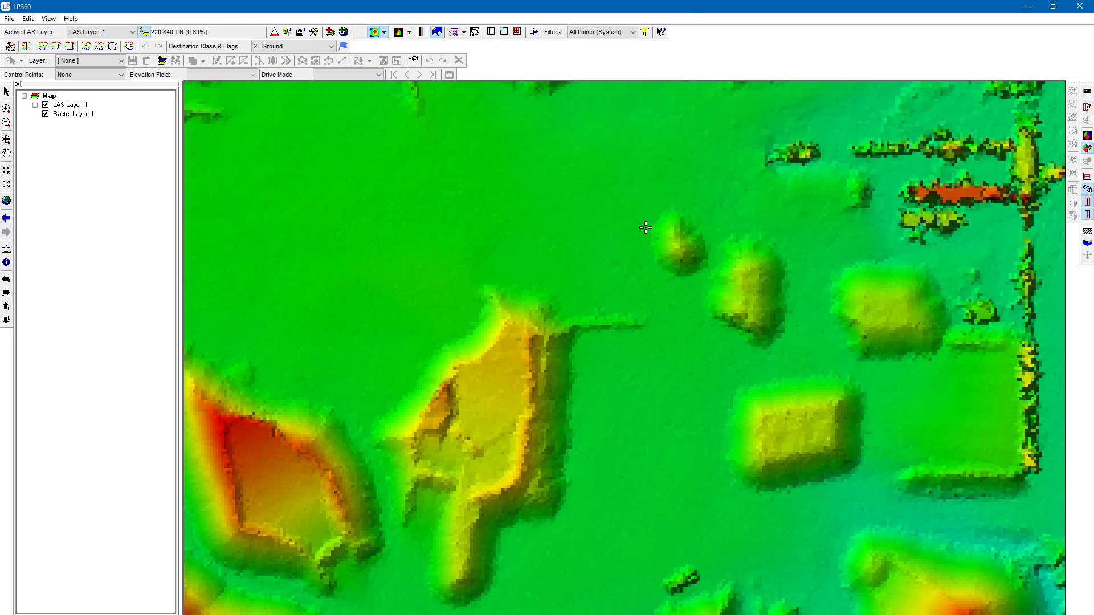
scroll(477, 445, down, 2)
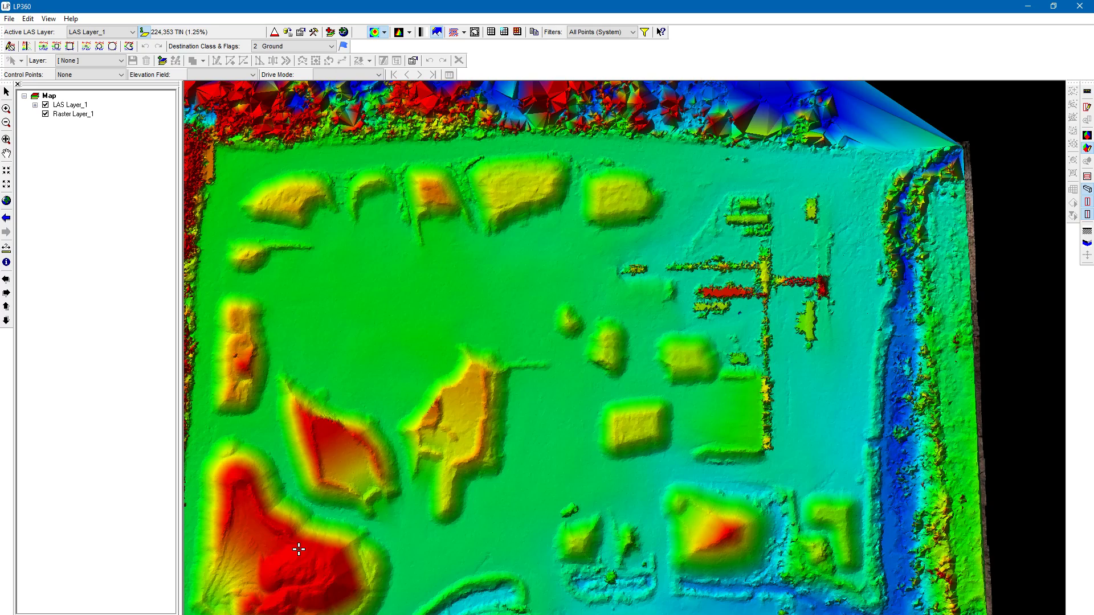
middle_drag(341, 544, 644, 446)
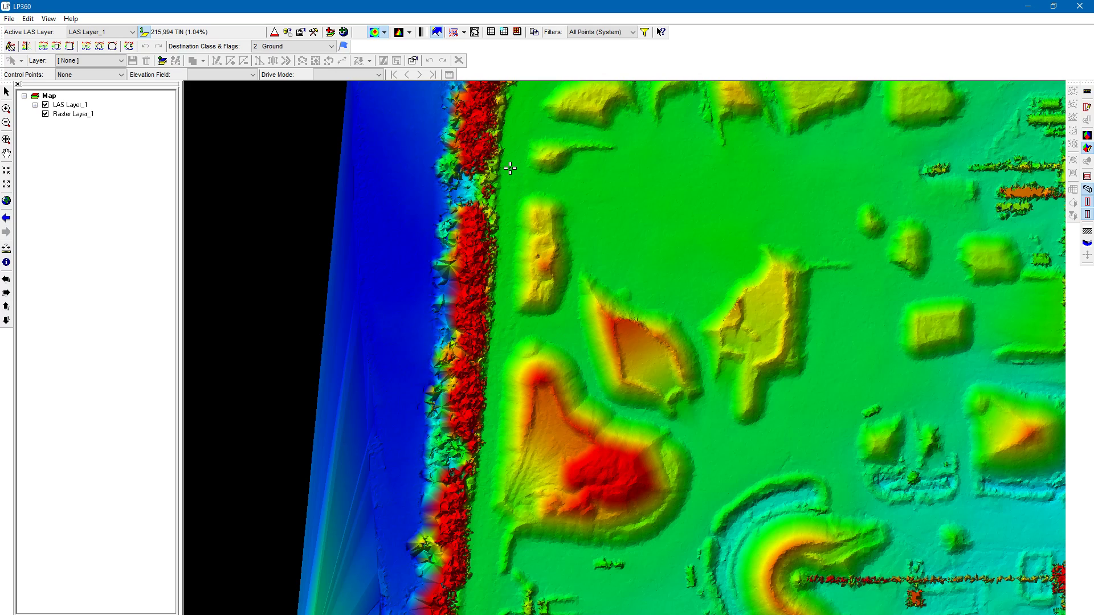
drag(511, 171, 904, 561)
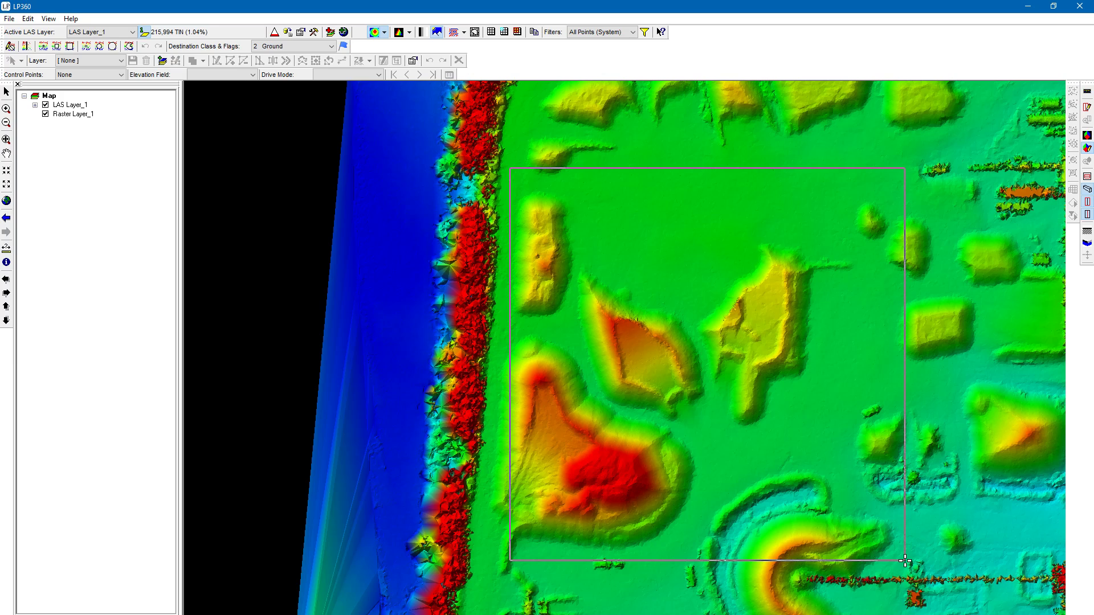
drag(904, 561, 904, 560)
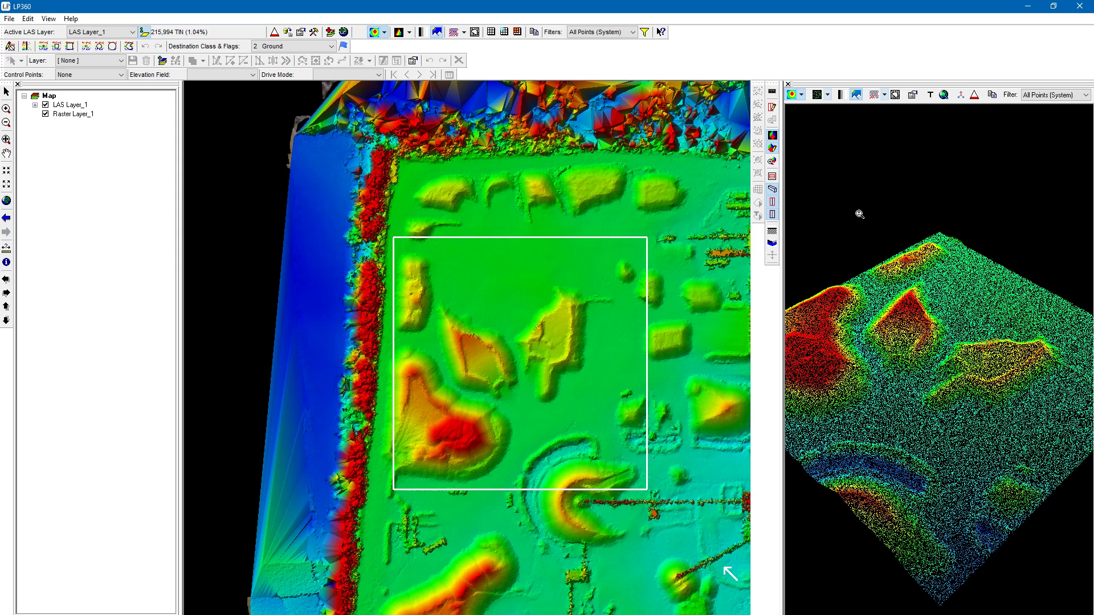
- Change the 3D viewer's rendering from individual points to a TIN surface
click(829, 96)
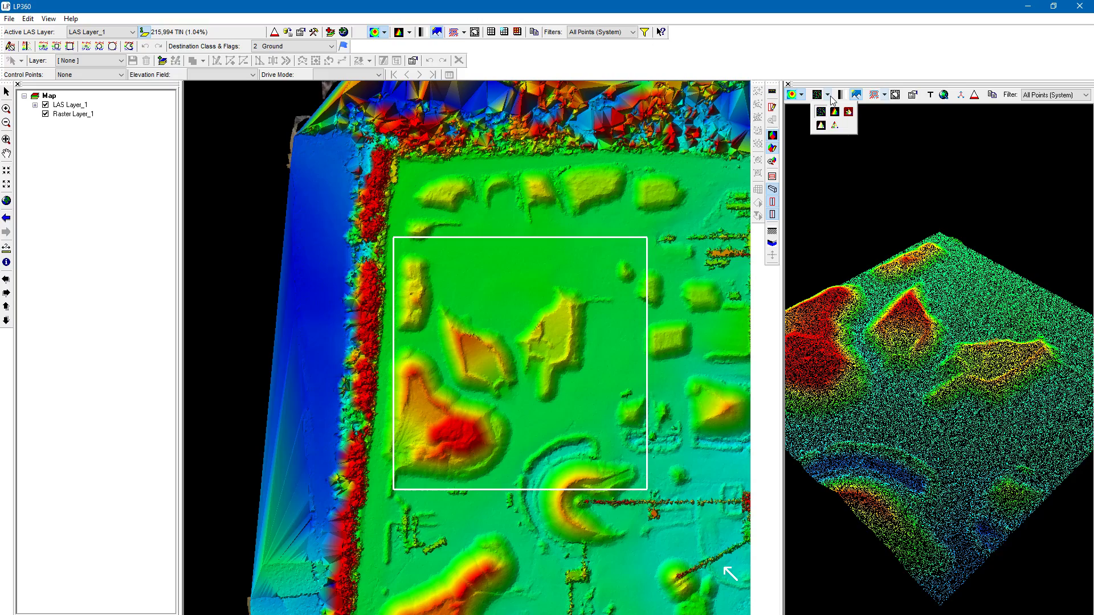
click(831, 98)
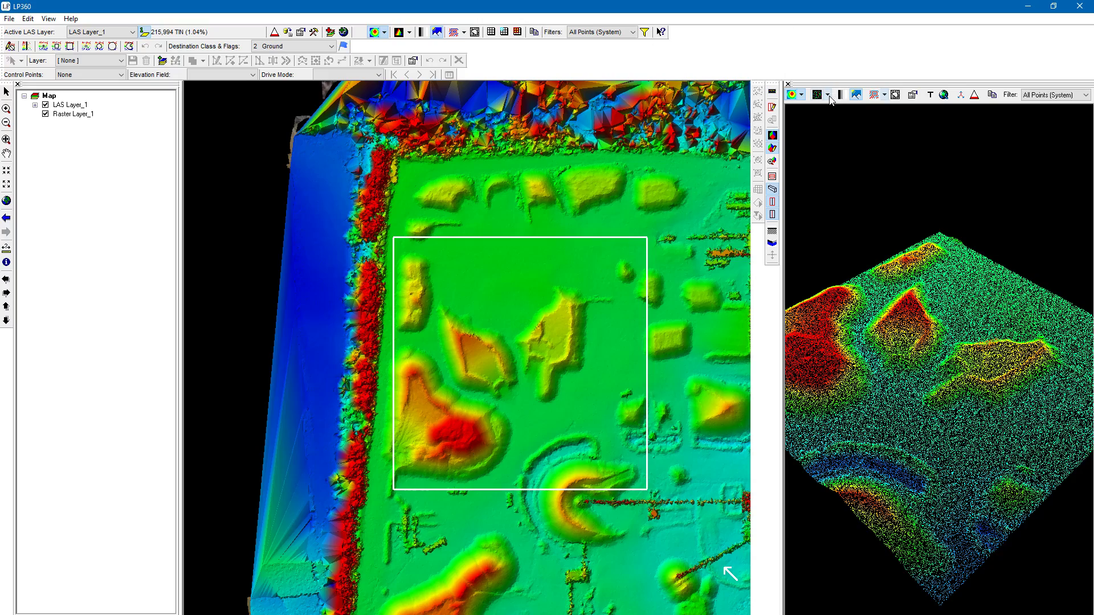
scroll(894, 283, up, 3)
scroll(896, 281, down, 3)
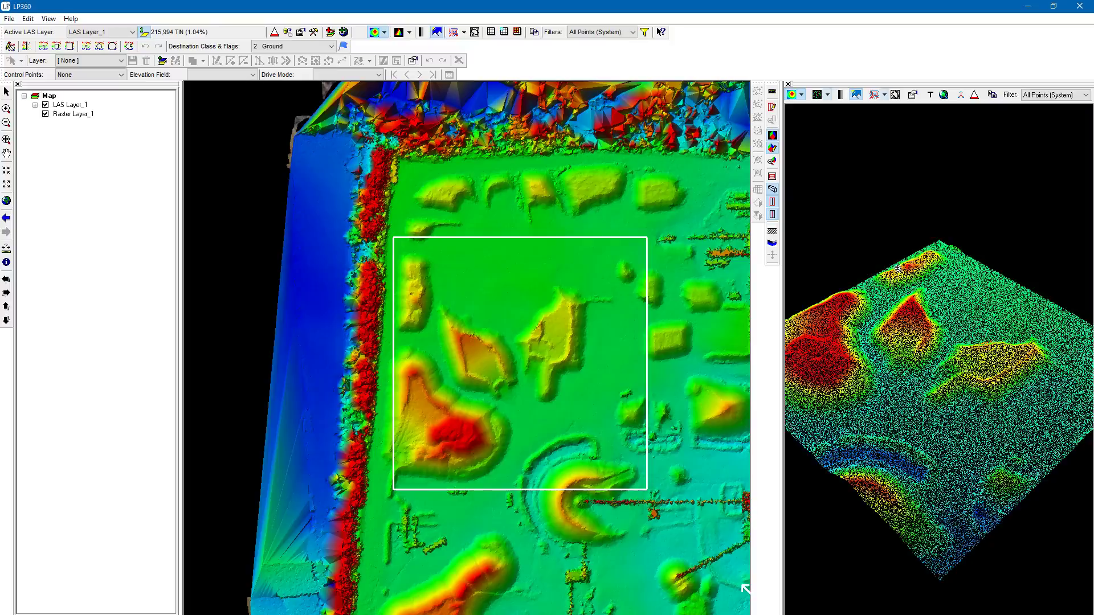
mouse_move(899, 269)
middle_down()
mouse_move(926, 245)
mouse_move(940, 254)
mouse_move(871, 274)
mouse_move(889, 254)
mouse_move(877, 241)
mouse_move(897, 275)
middle_up()
click(828, 95)
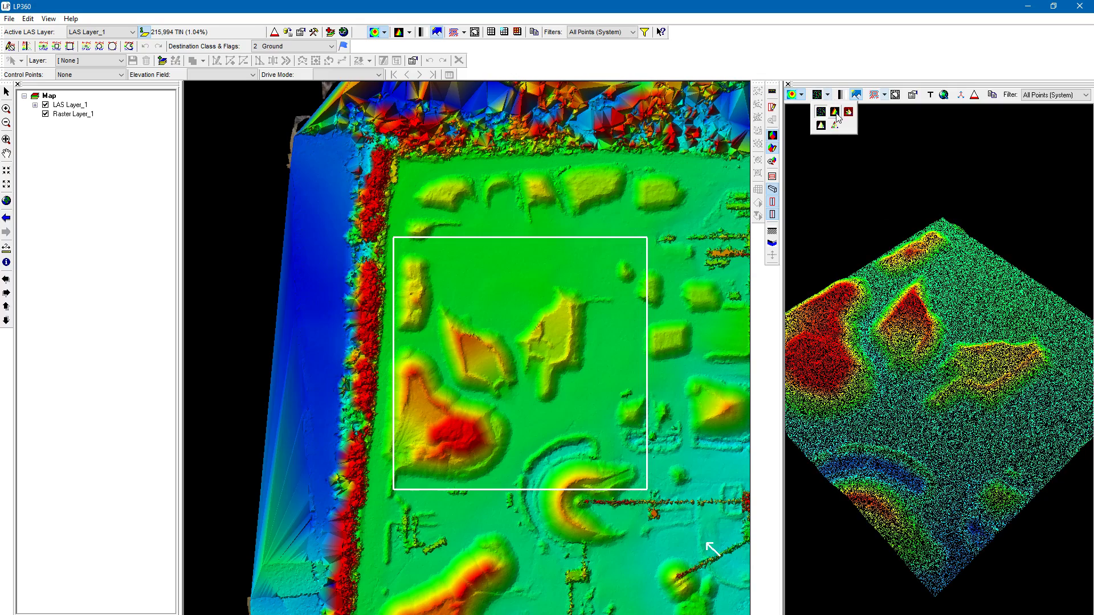
click(836, 113)
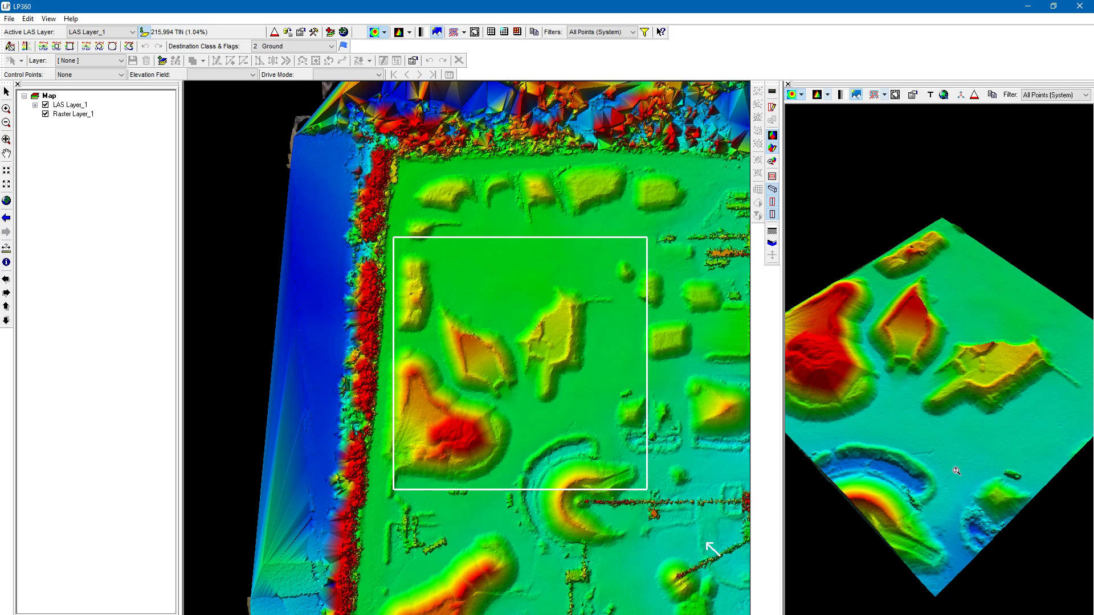
- Examine the stockpile surface in the 3D viewer at different zoom levels and angles
scroll(956, 307, up, 2)
mouse_move(957, 306)
middle_down()
mouse_move(945, 274)
mouse_move(974, 276)
mouse_move(914, 428)
middle_up()
scroll(900, 399, down, 5)
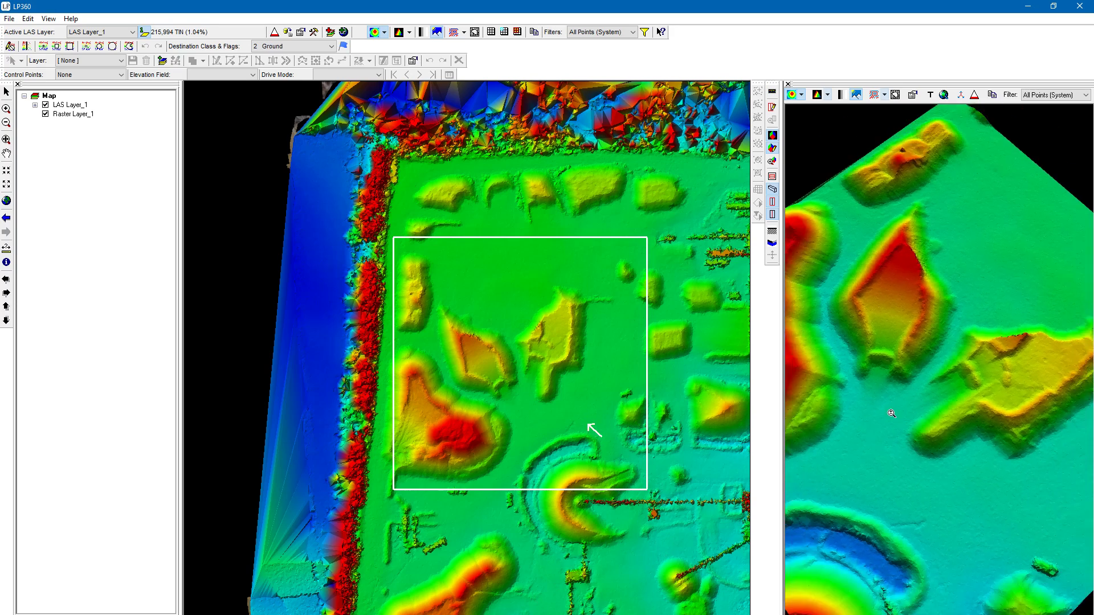
scroll(898, 356, up, 5)
scroll(901, 359, down, 5)
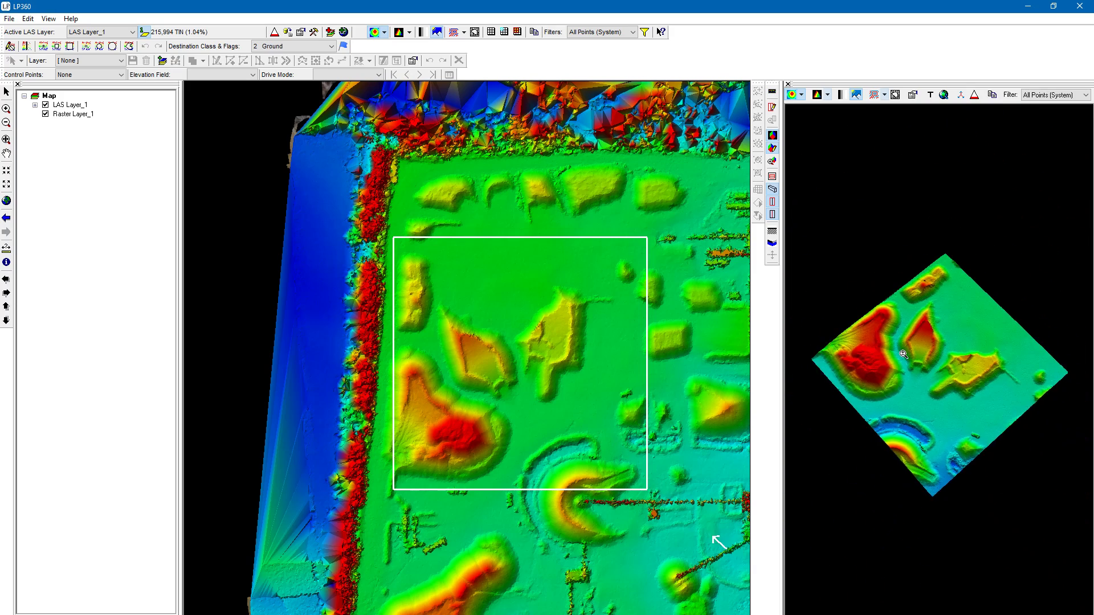
scroll(906, 365, up, 7)
scroll(908, 367, down, 6)
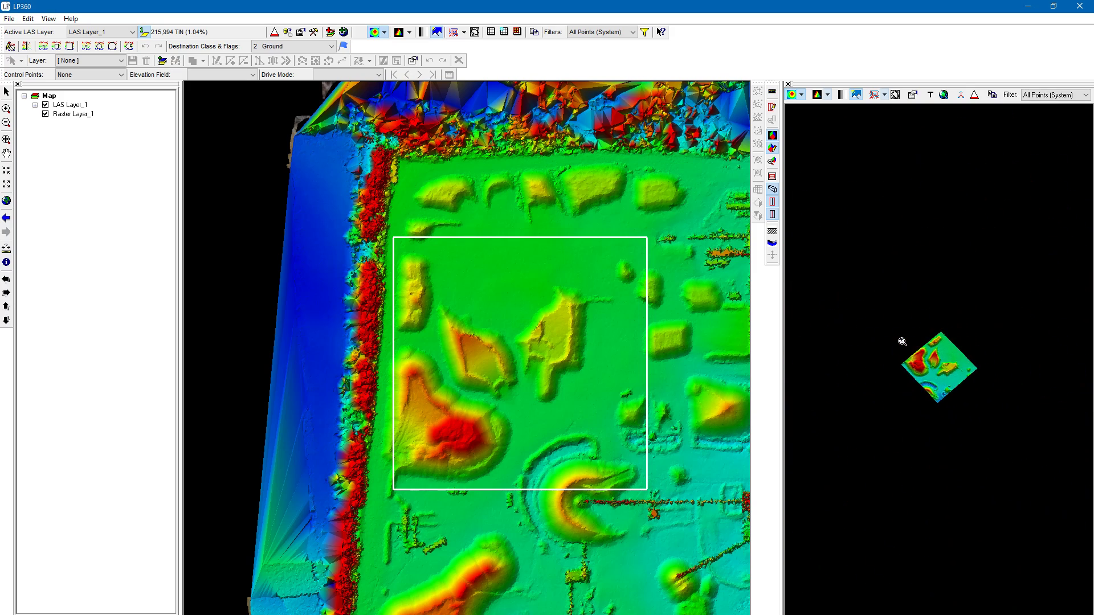
scroll(905, 357, up, 6)
scroll(906, 357, down, 6)
scroll(909, 358, up, 4)
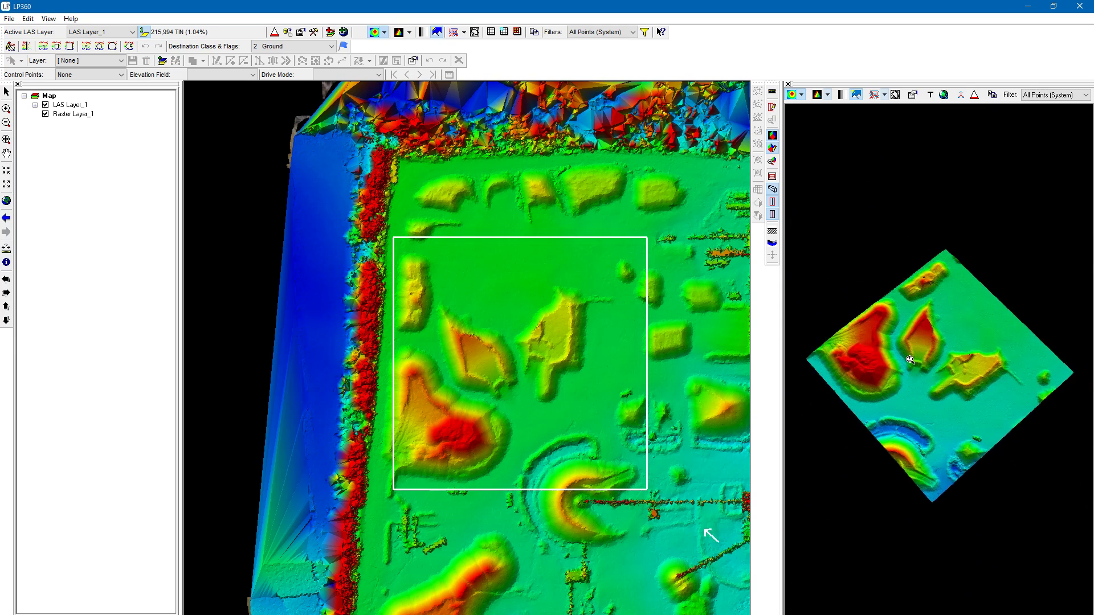
scroll(913, 388, down, 1)
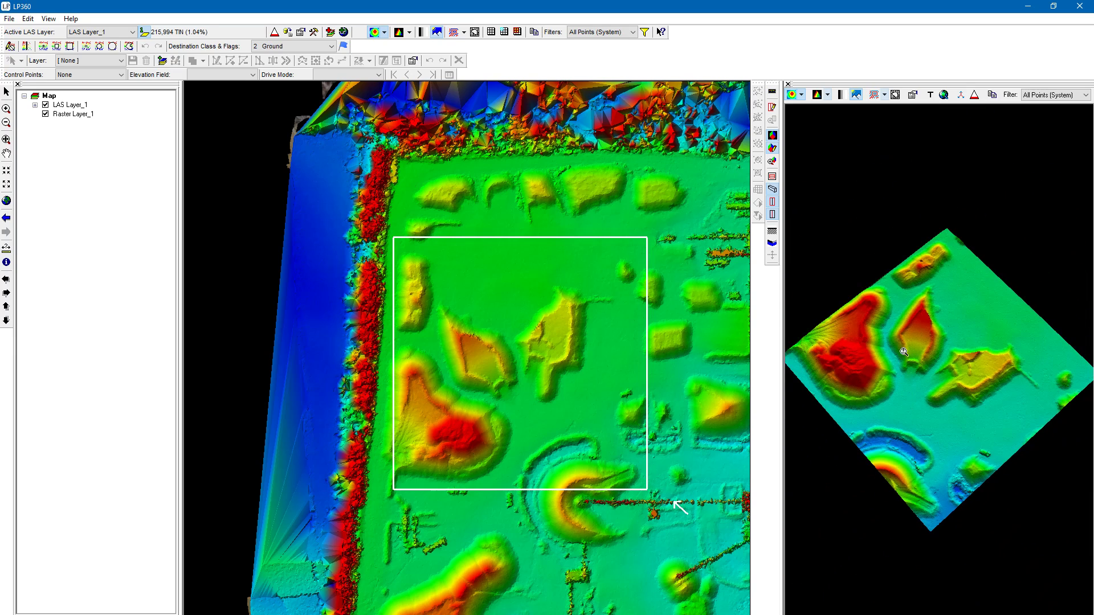
mouse_move(900, 340)
mouse_down()
mouse_move(930, 323)
mouse_move(929, 307)
mouse_move(895, 342)
mouse_move(910, 347)
mouse_move(913, 310)
mouse_move(896, 303)
mouse_move(899, 344)
mouse_up()
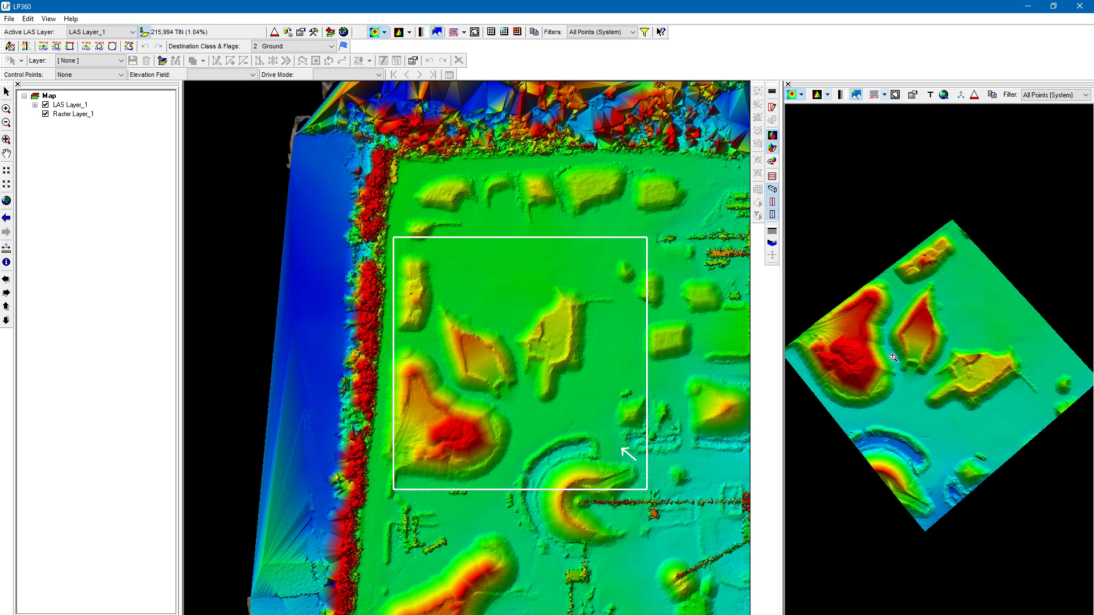
middle_drag(893, 357, 968, 328)
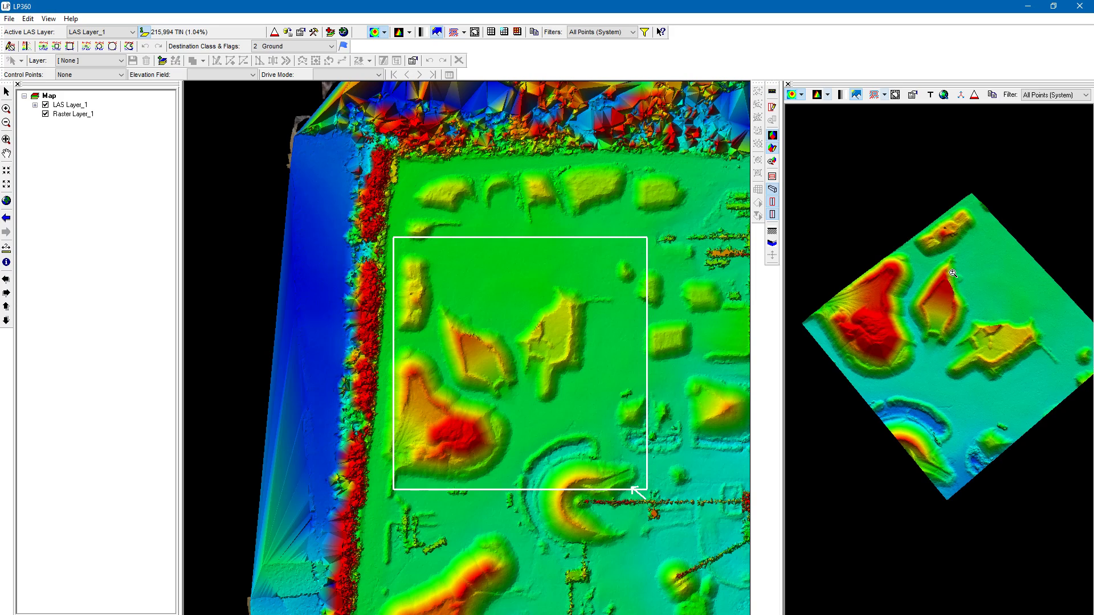
middle_drag(953, 274, 941, 285)
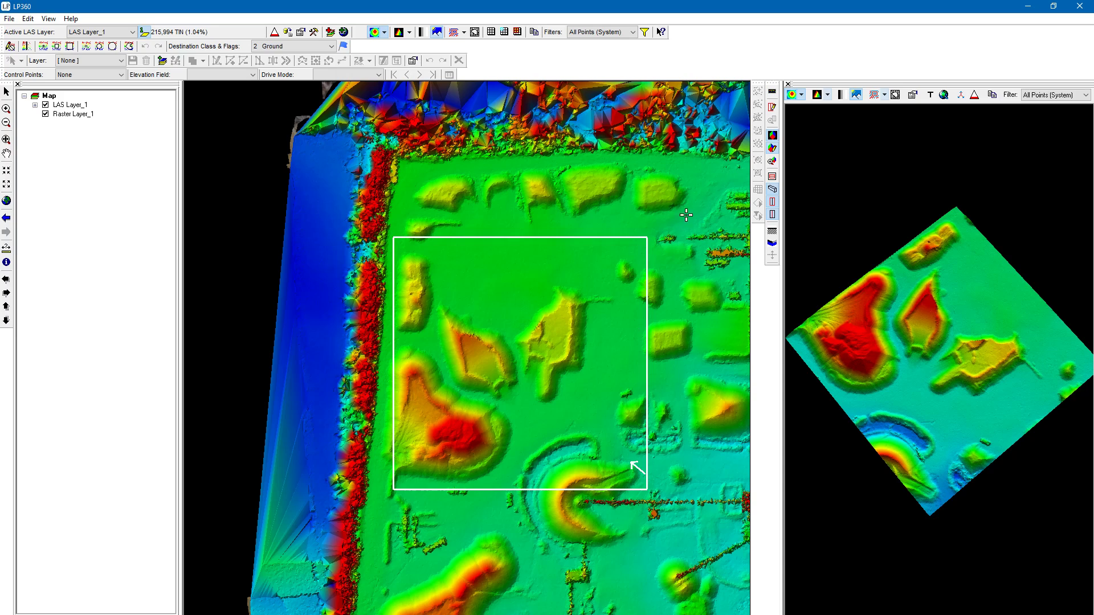
- Display the 3D surface by Colorbands and inspect the banding on the stockpiles from a low angle
click(801, 96)
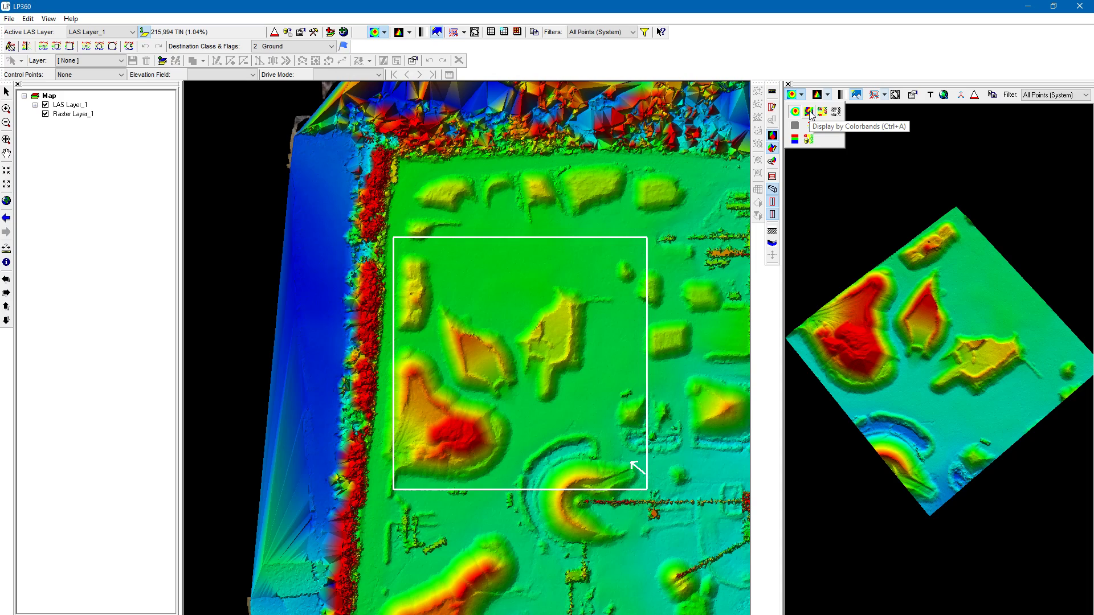
click(810, 112)
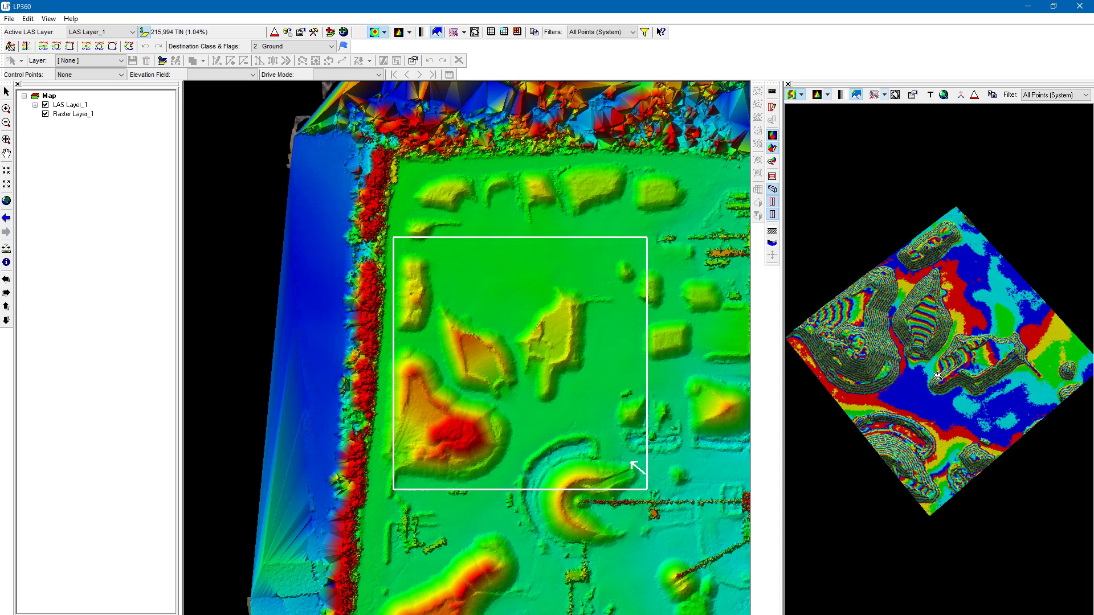
scroll(926, 290, up, 8)
drag(927, 309, 933, 273)
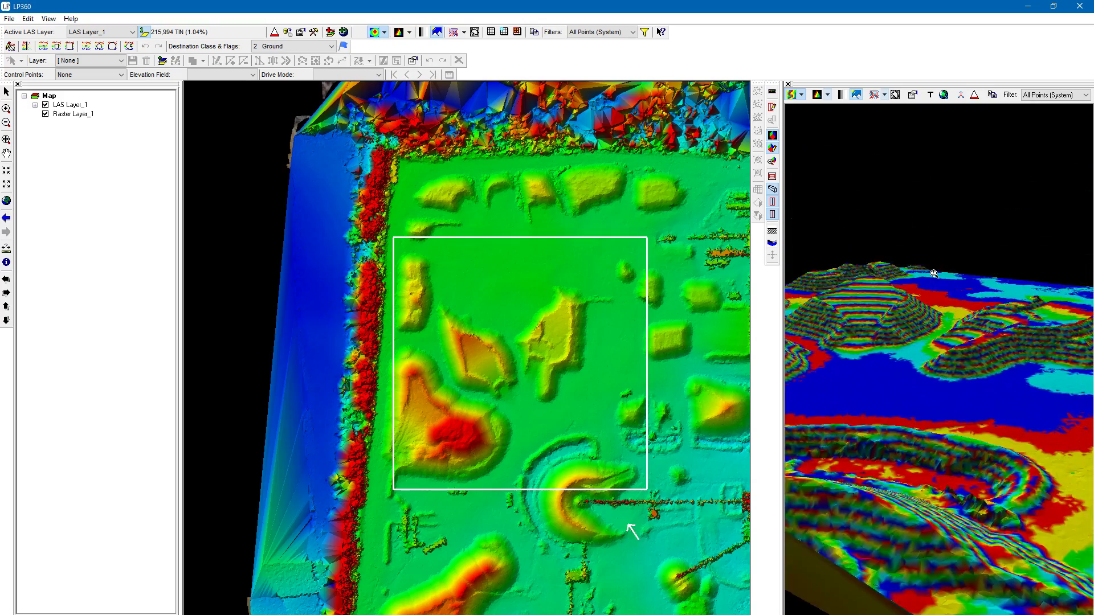
middle_drag(901, 445, 990, 508)
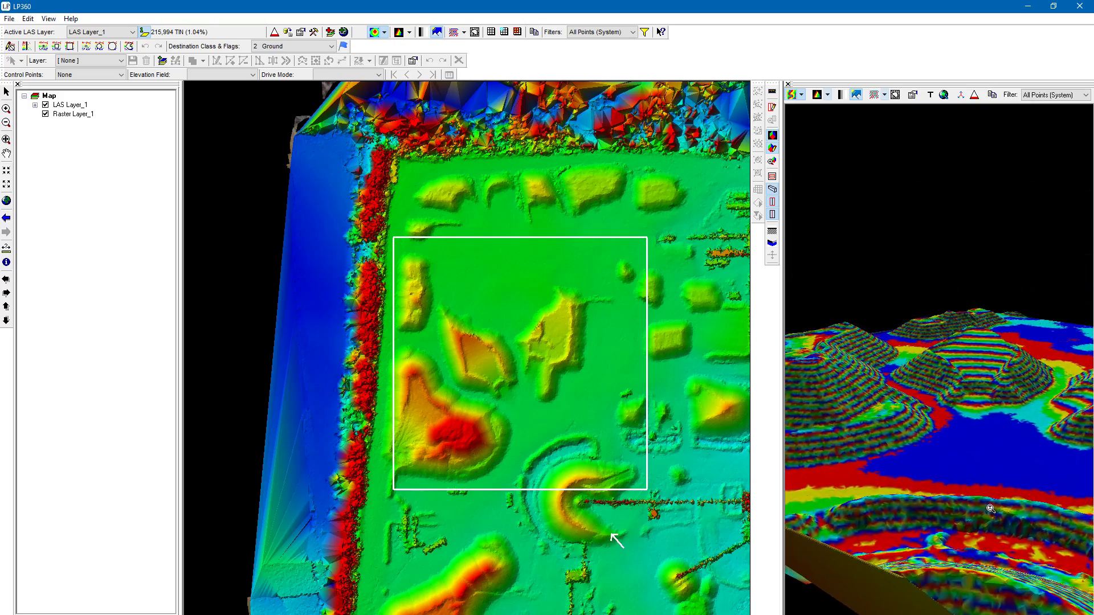
scroll(990, 507, up, 2)
drag(967, 469, 965, 481)
middle_drag(895, 497, 876, 424)
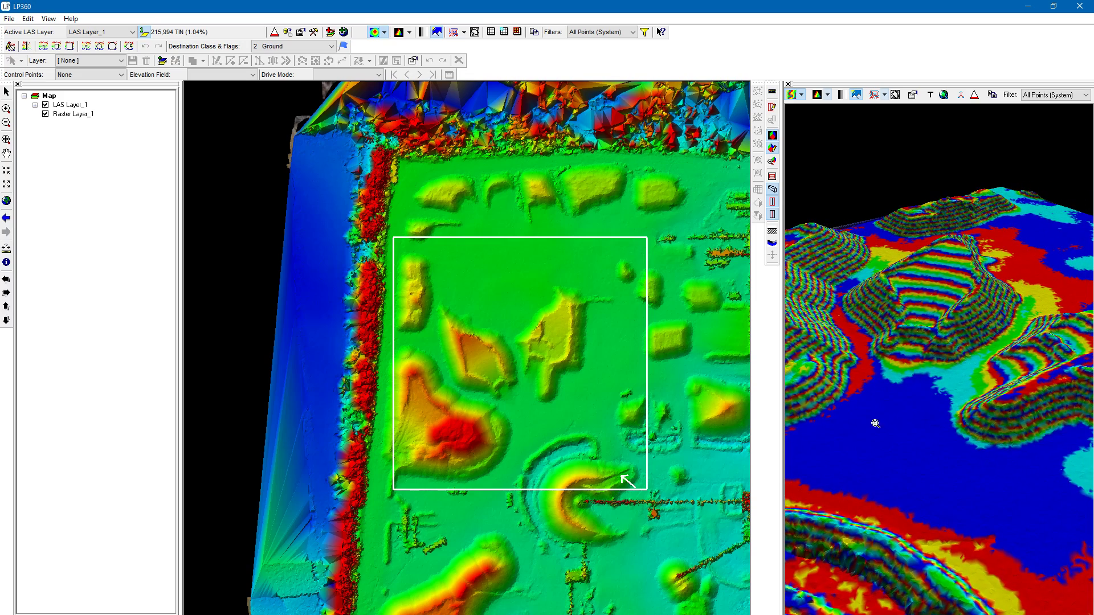
- Display the 3D surface by classification to inspect the stockpiles, and switch its coloring to intensity
click(804, 97)
click(824, 113)
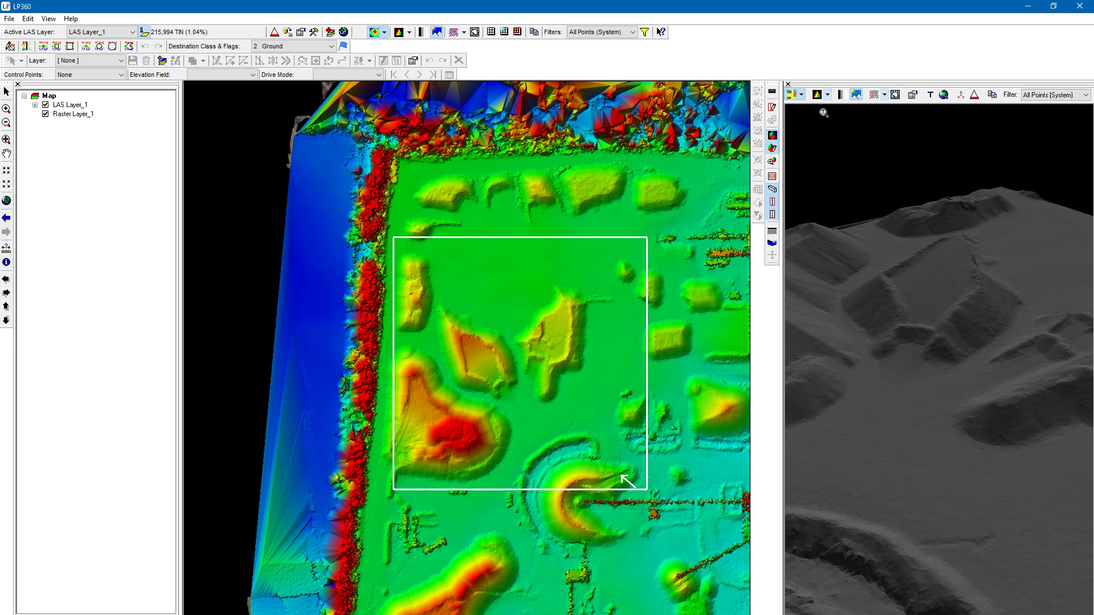
scroll(933, 526, down, 1)
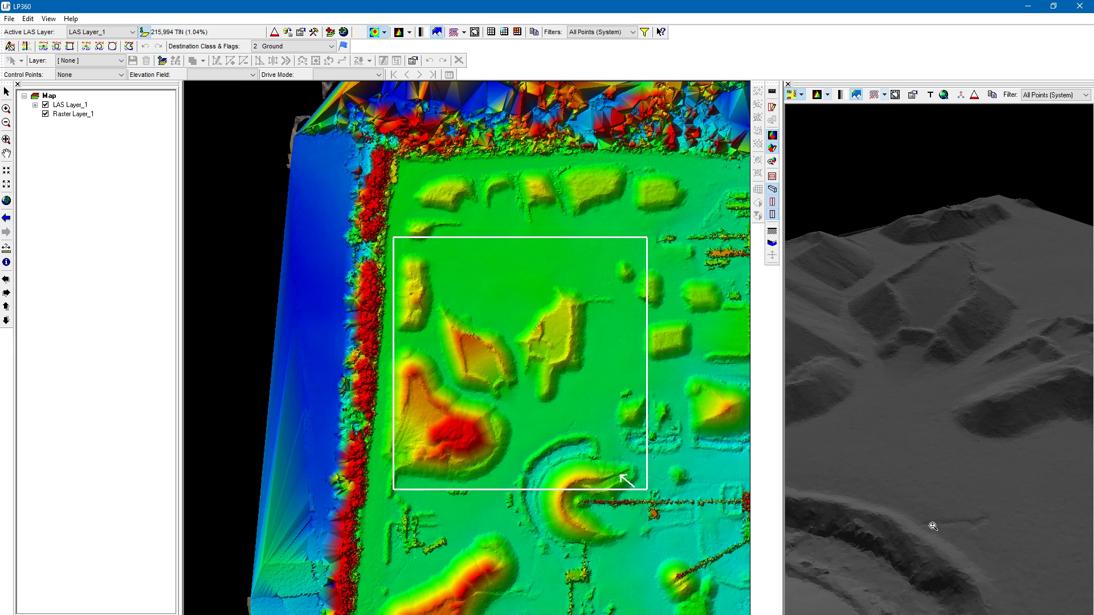
scroll(933, 526, down, 3)
drag(947, 431, 969, 412)
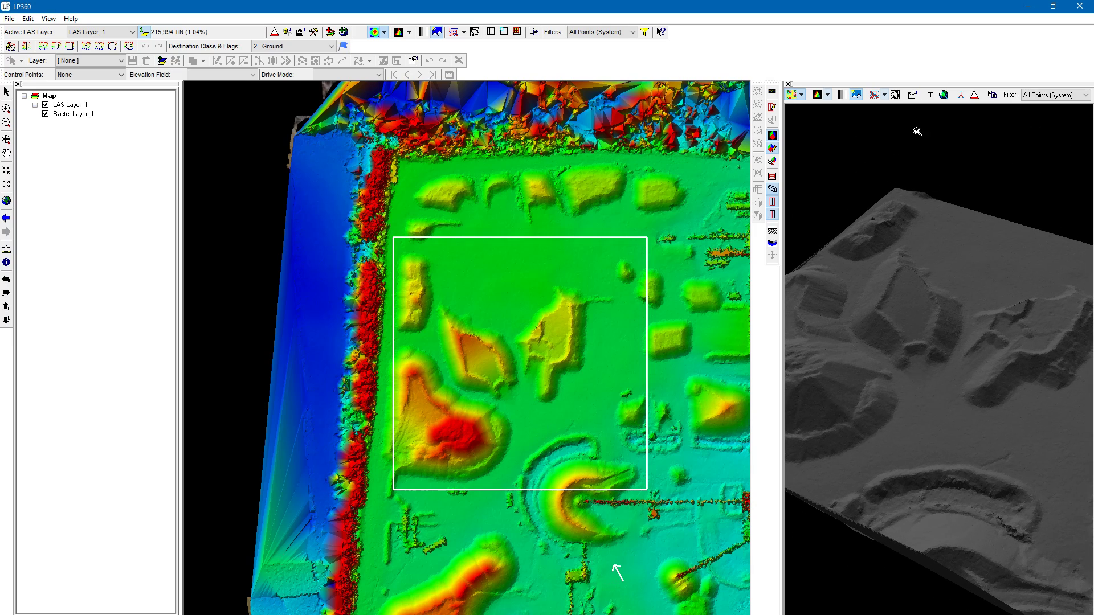
click(802, 95)
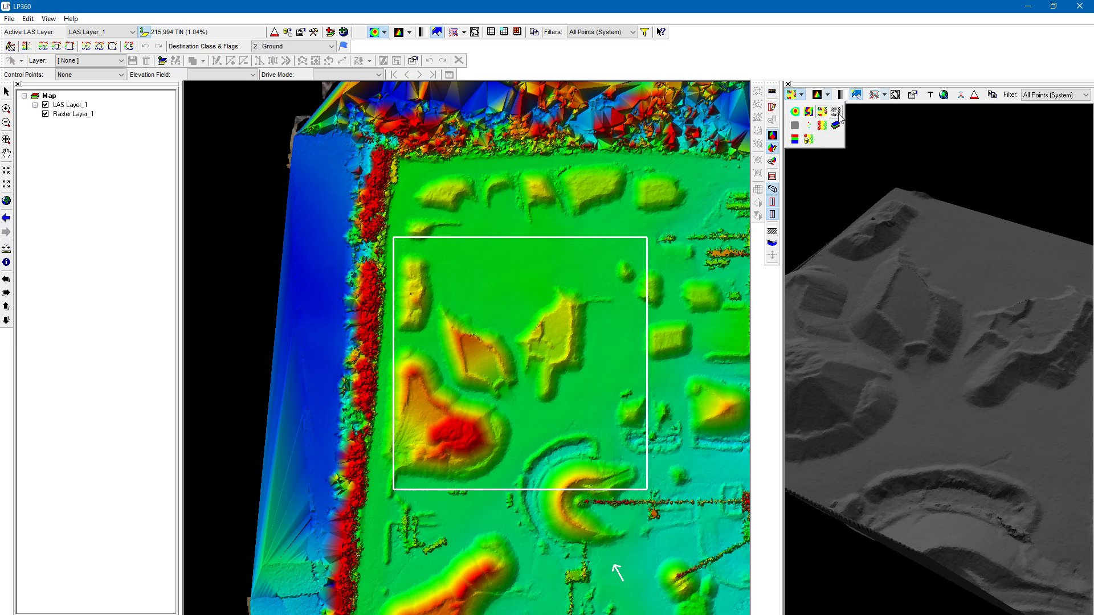
click(836, 112)
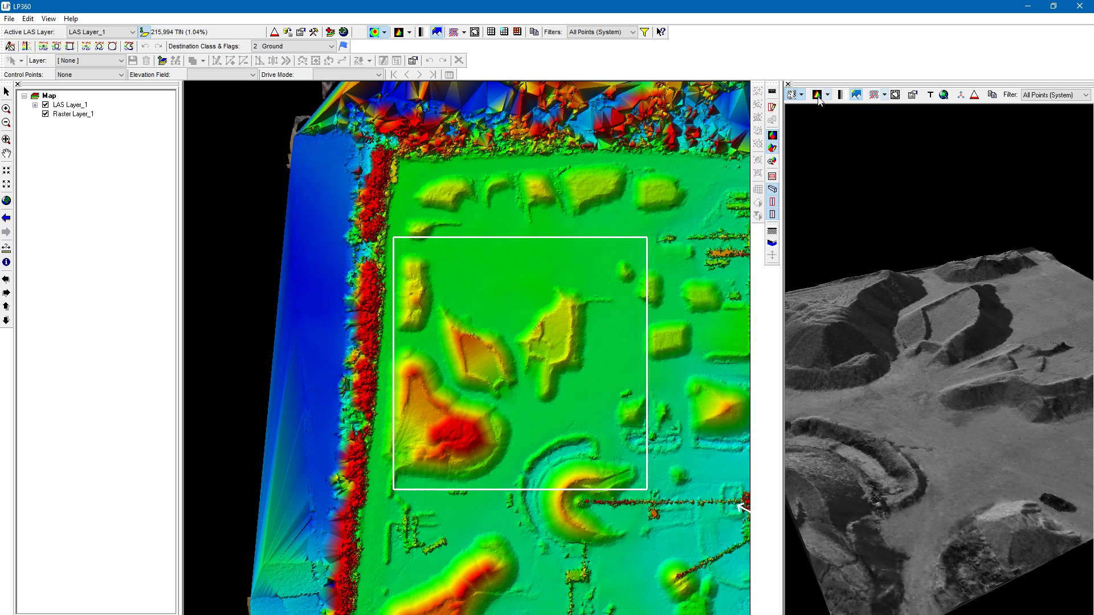
- Show the 3D surface in the solid green display mode, and switch it to the magenta one
click(802, 96)
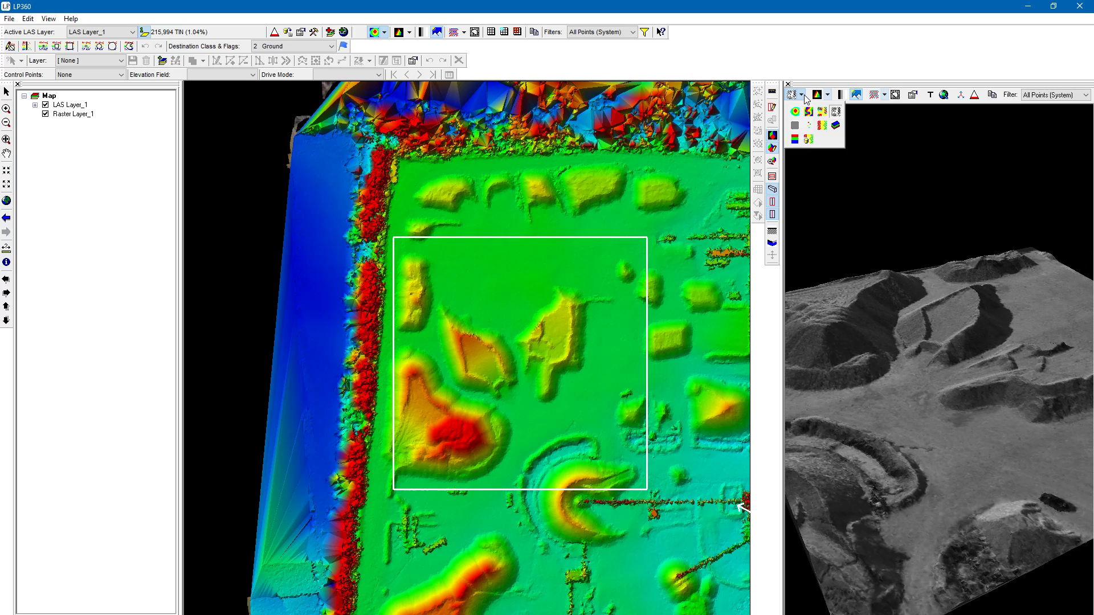
click(795, 126)
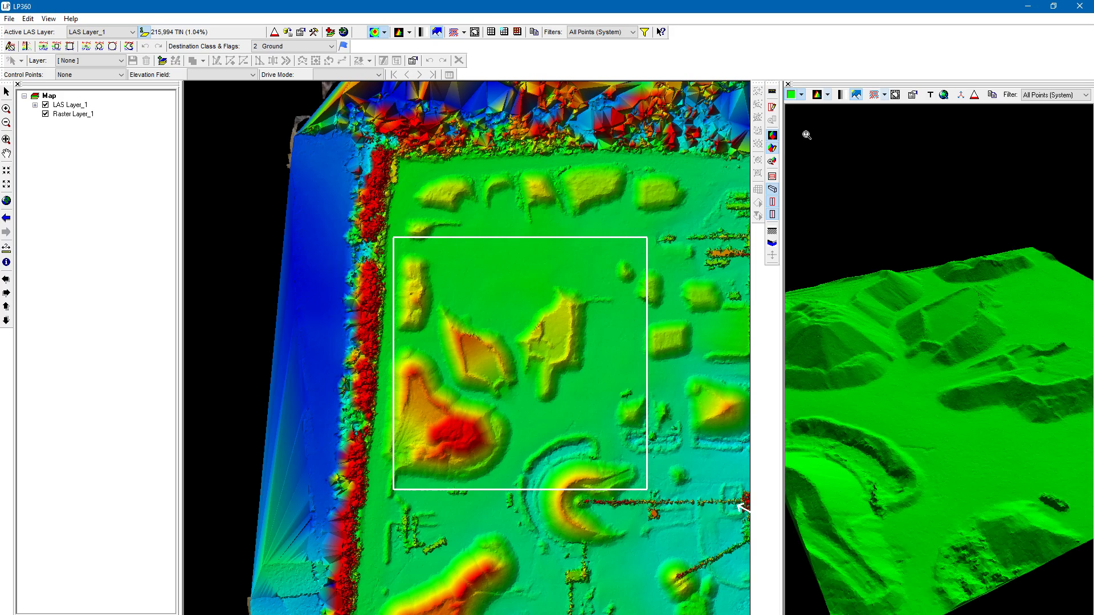
click(802, 95)
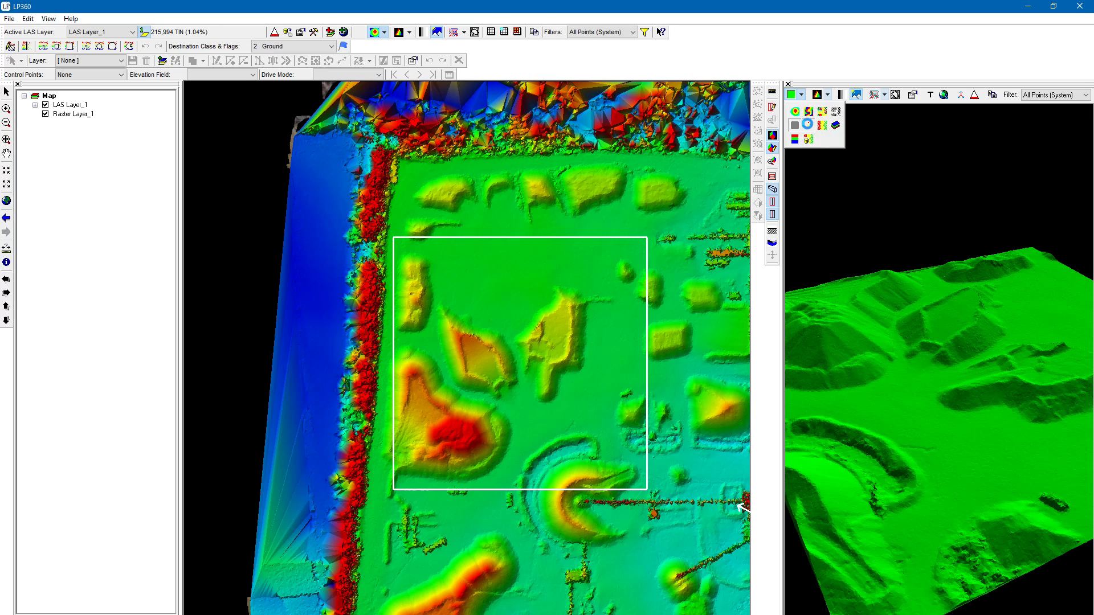
click(808, 125)
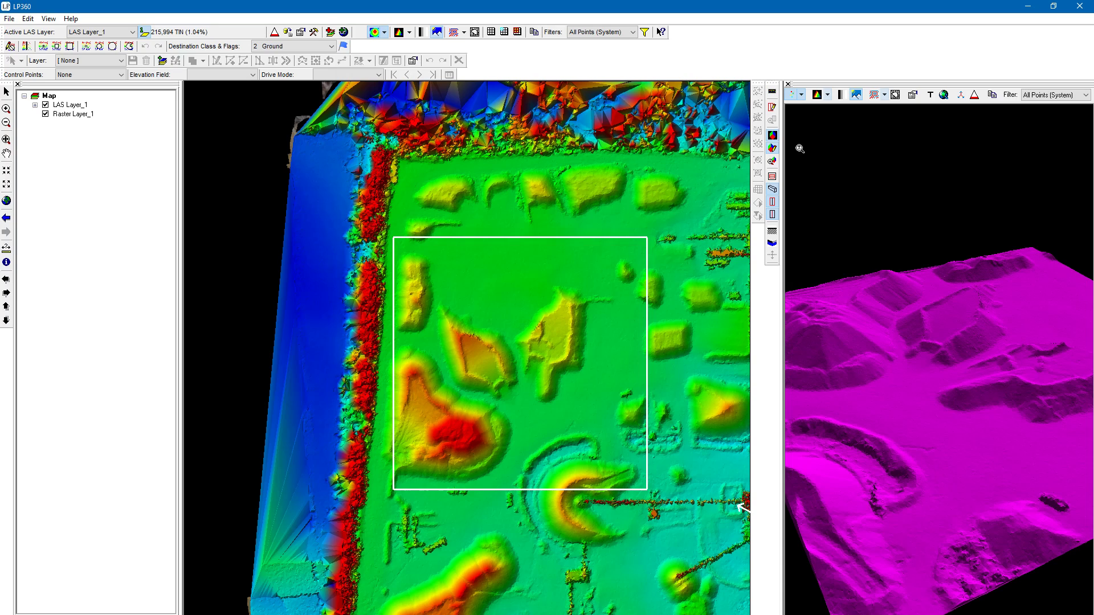
- Switch the 3D surface from the magenta display mode to the shaded green-to-red gradient one
click(802, 95)
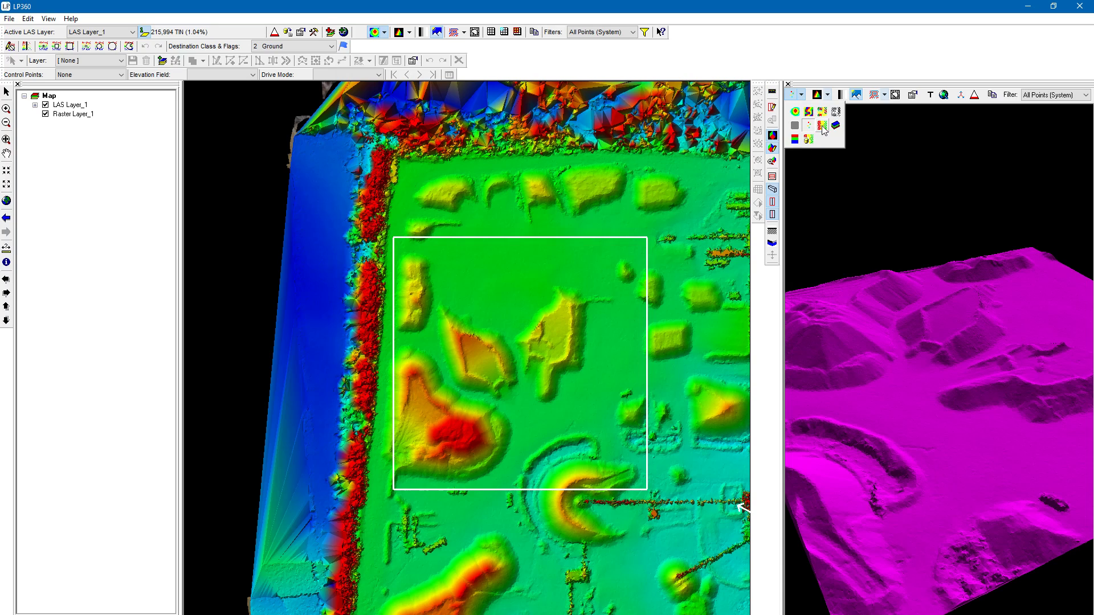
click(822, 126)
click(802, 96)
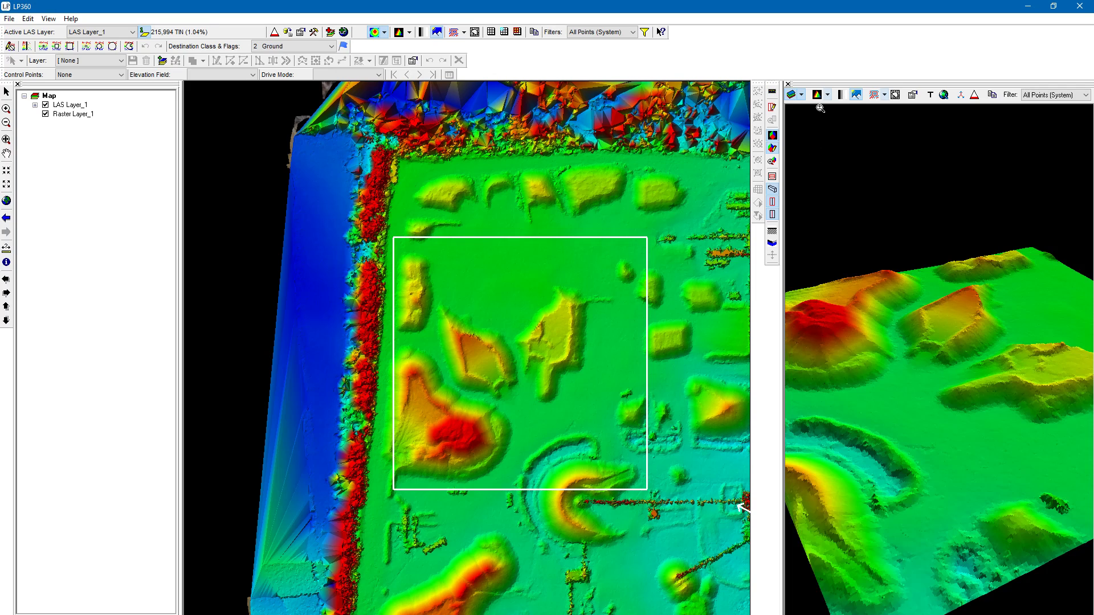
- Display the 3D surface in its natural RGB colors and inspect the stockpiles from different distances and angles
click(802, 95)
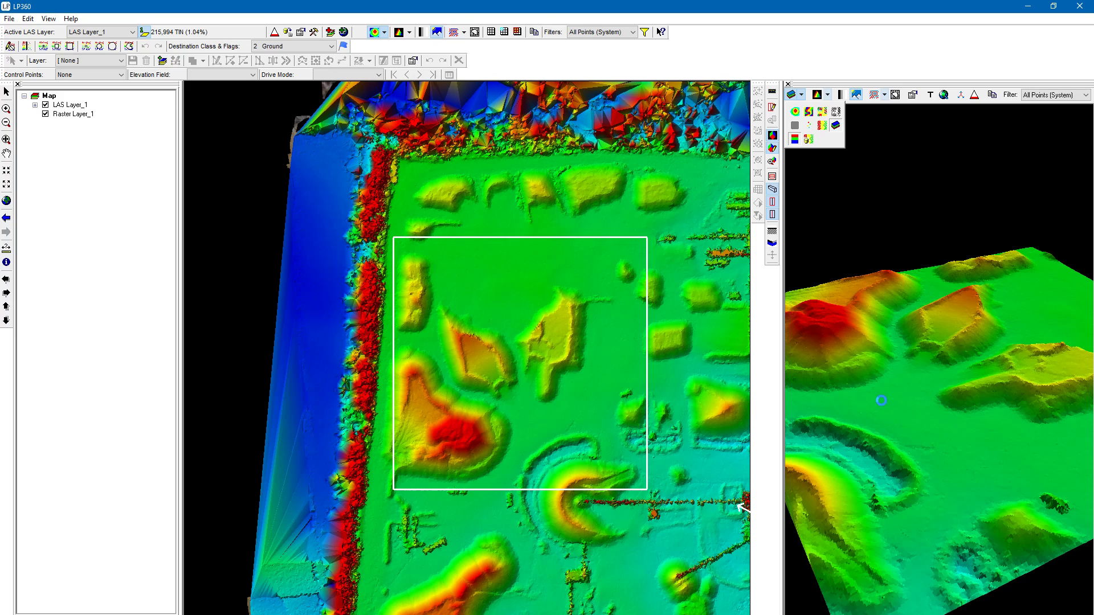
click(804, 96)
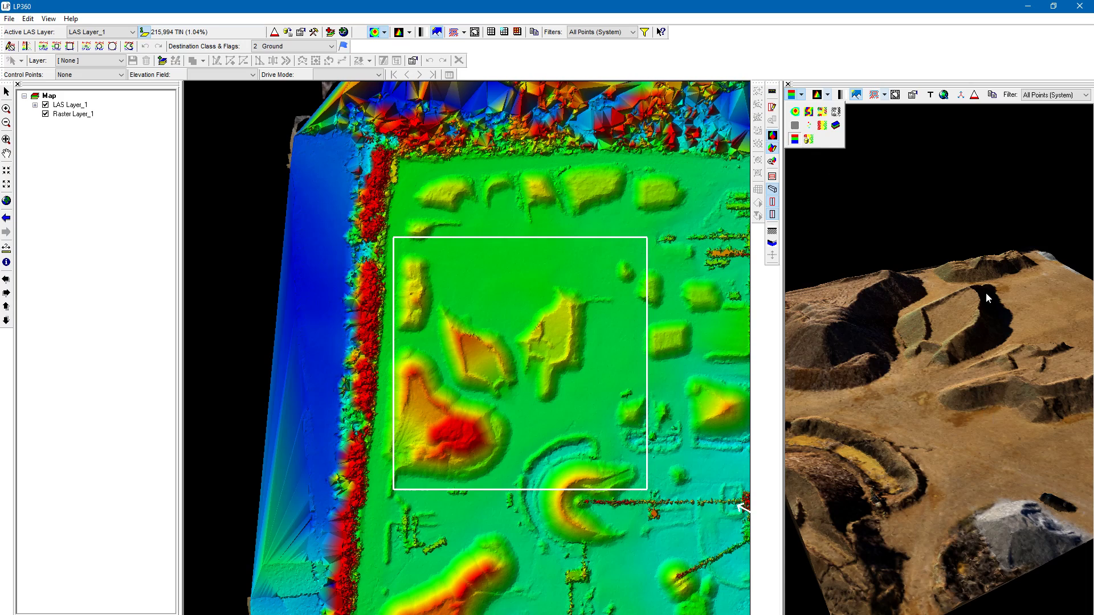
scroll(938, 346, up, 5)
scroll(916, 314, down, 7)
drag(915, 317, 1085, 428)
- Display the 3D surface by File, and switch its coloring back to elevation
click(802, 95)
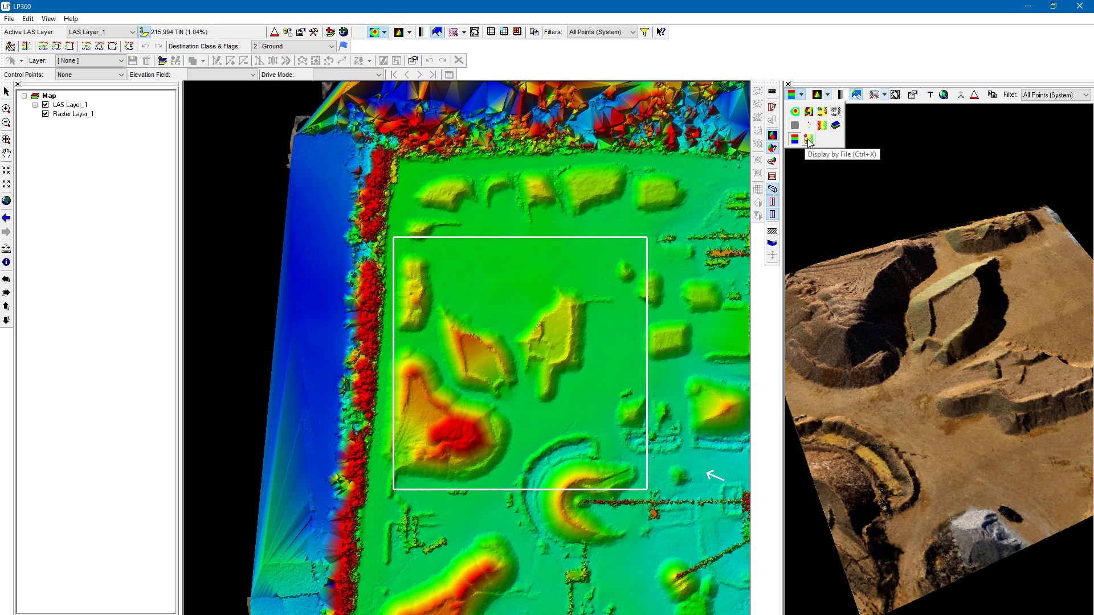
click(809, 140)
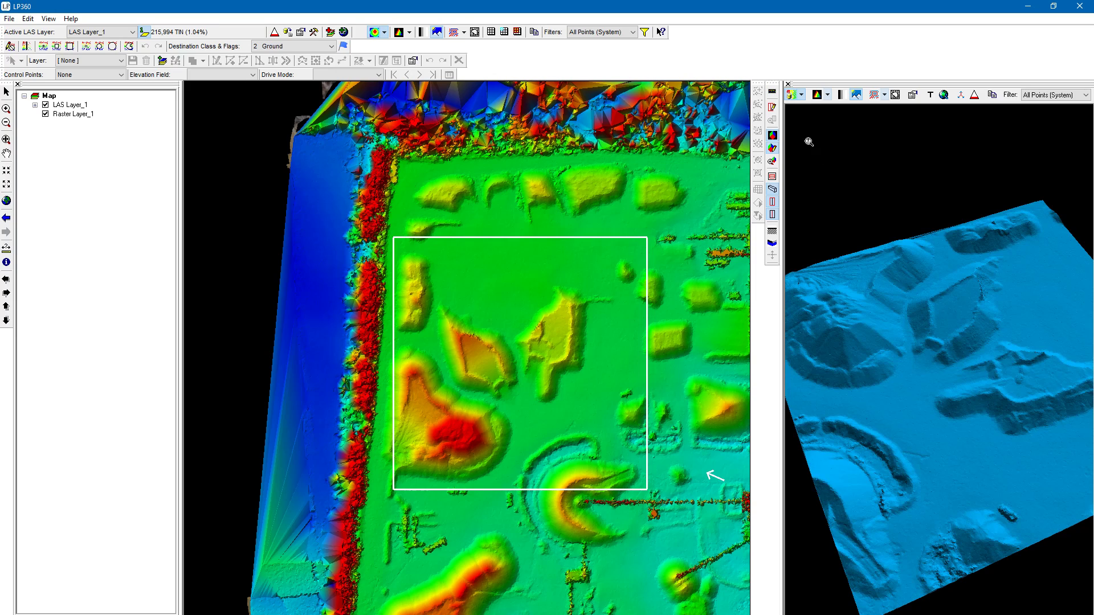
click(802, 95)
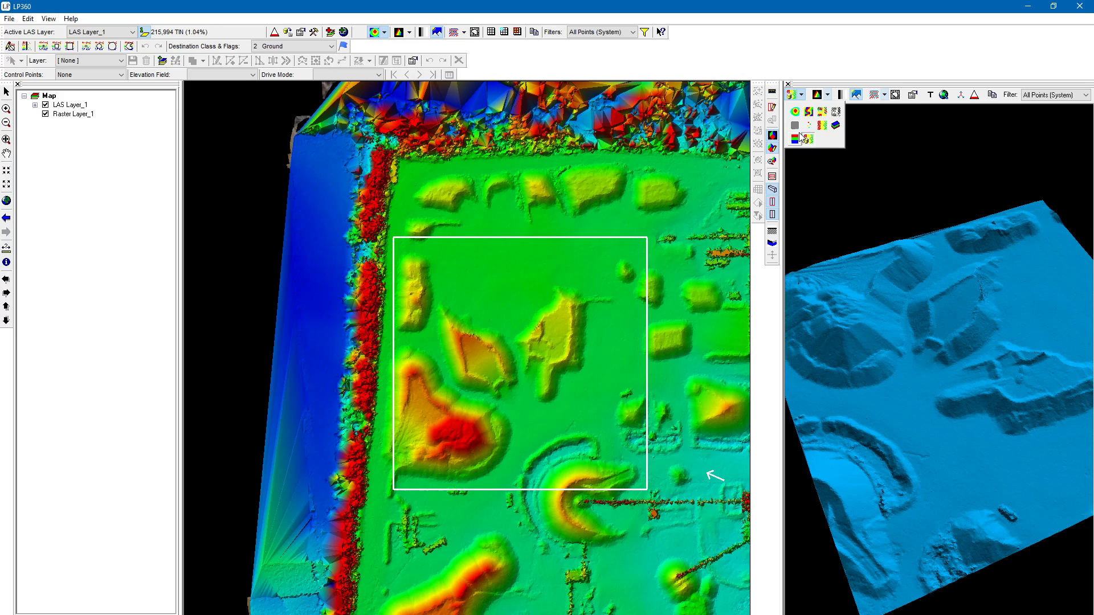
click(796, 112)
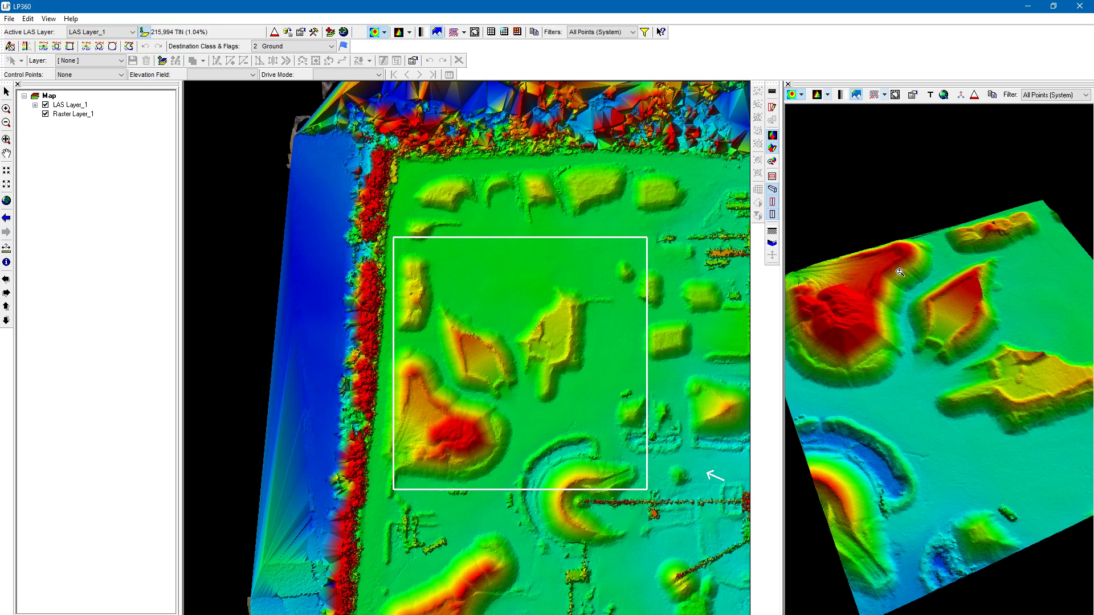
- Apply intensity shading to the elevation-colored 3D surface, compare the stockpiles with and without it, and leave it off
click(839, 95)
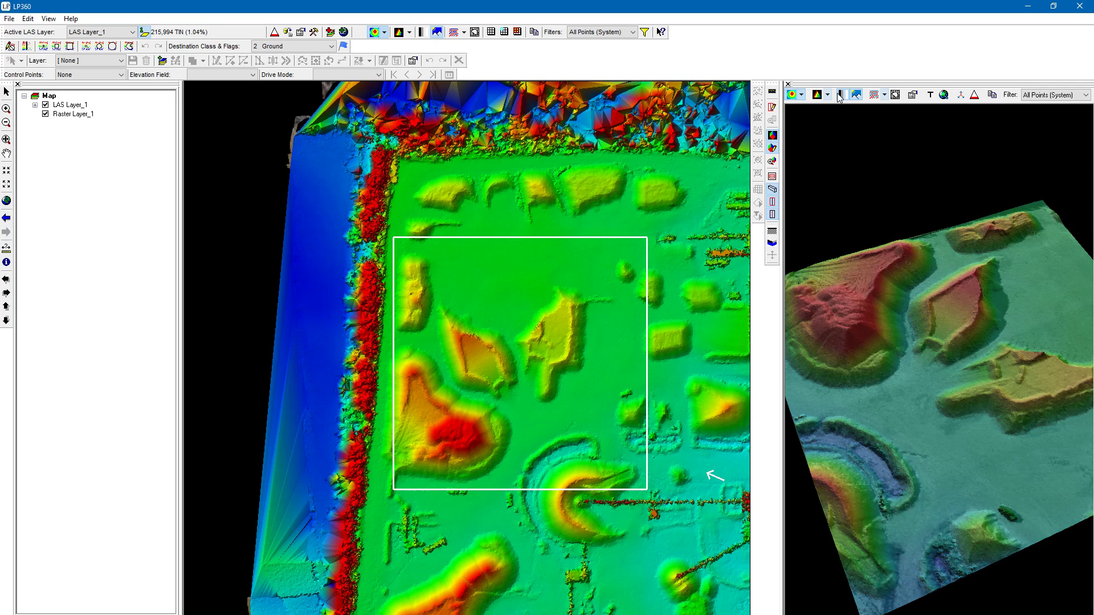
click(839, 95)
click(839, 95)
scroll(860, 282, up, 8)
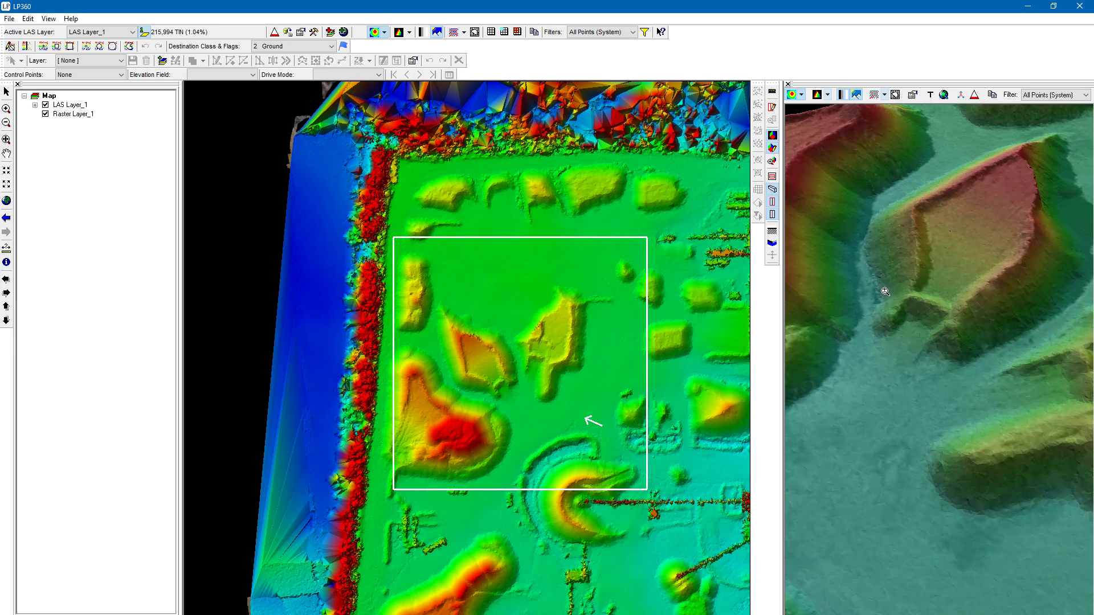
scroll(859, 280, down, 8)
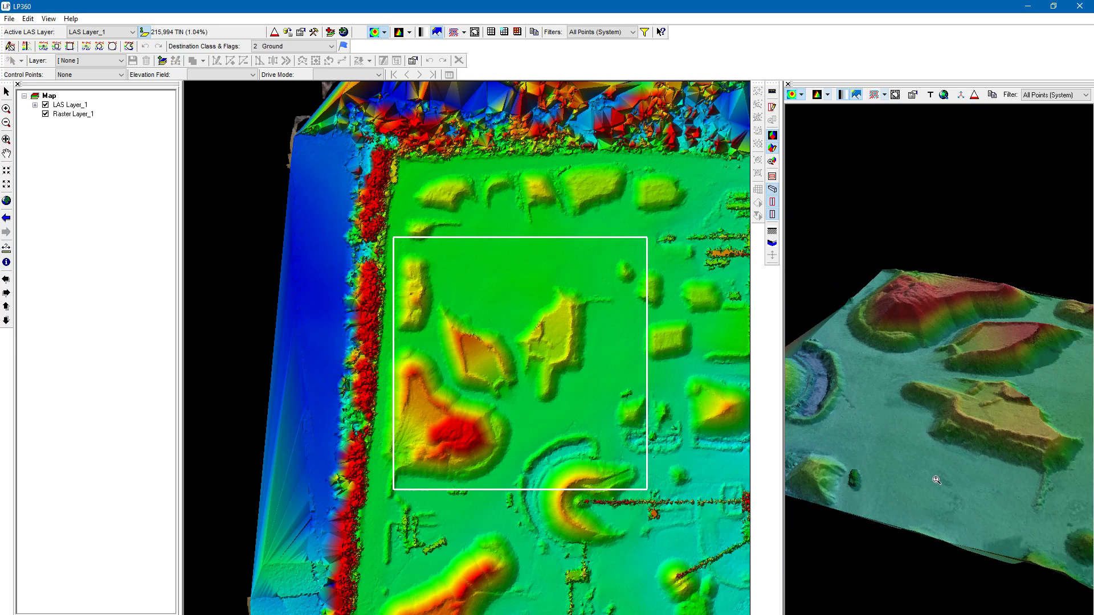
drag(948, 418, 865, 114)
scroll(905, 296, up, 6)
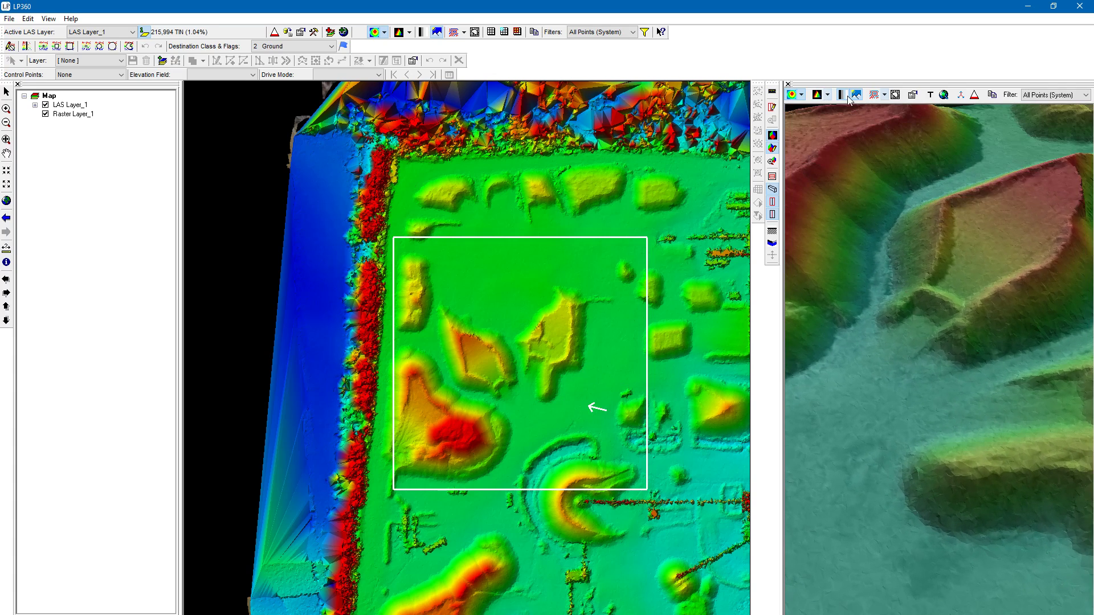
click(846, 98)
right_drag(958, 456, 880, 121)
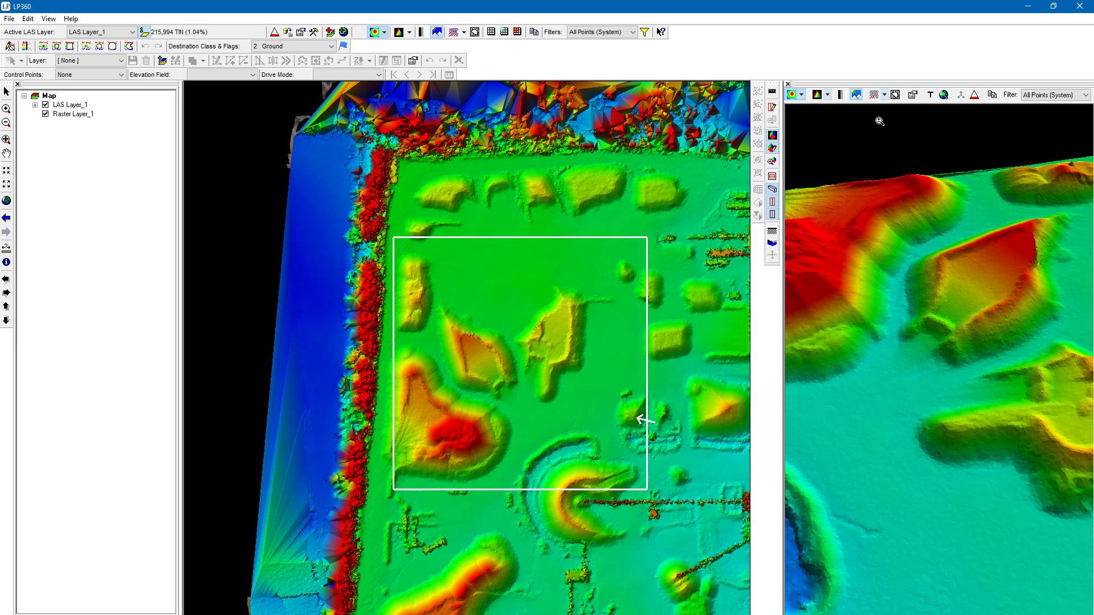
- Turn off the 3D surface's hillshading, inspect the unshaded stockpiles from a lower angle, and turn the shading back on
click(857, 95)
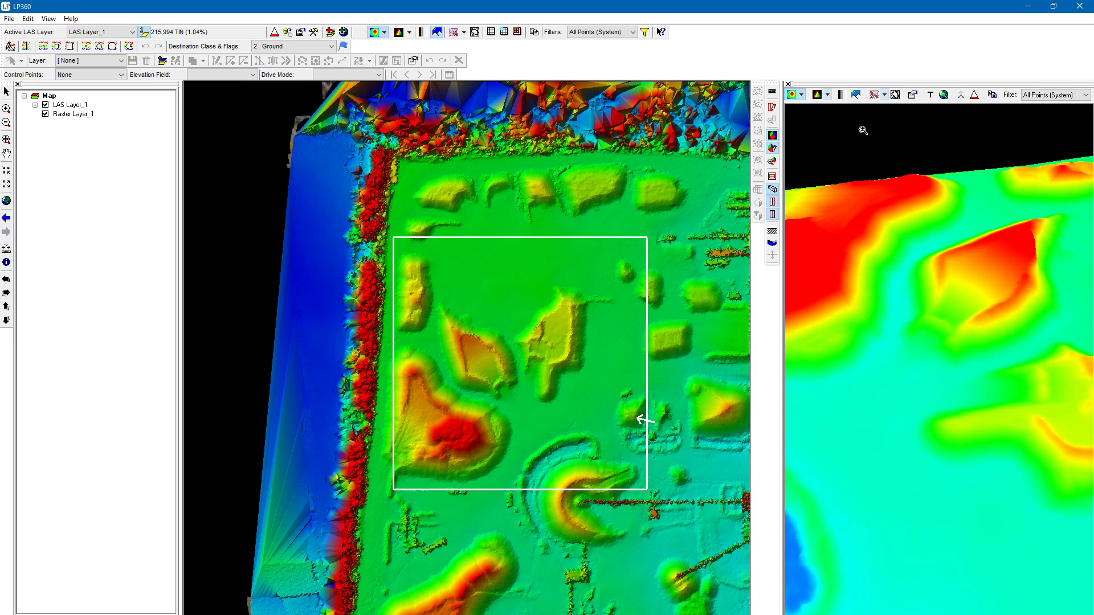
right_drag(962, 518, 979, 465)
drag(949, 323, 918, 247)
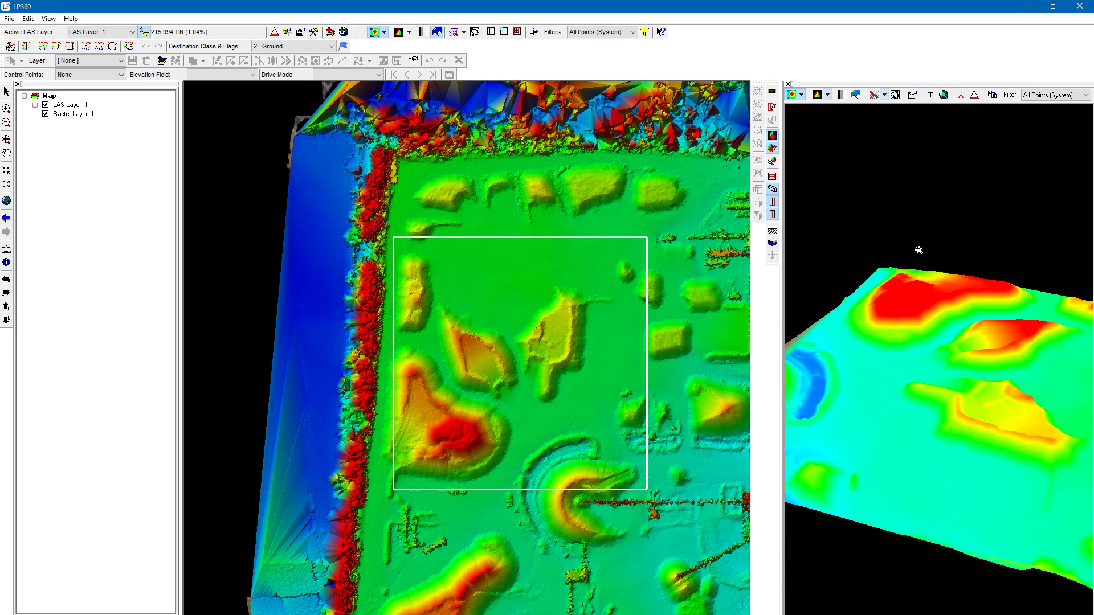
click(857, 94)
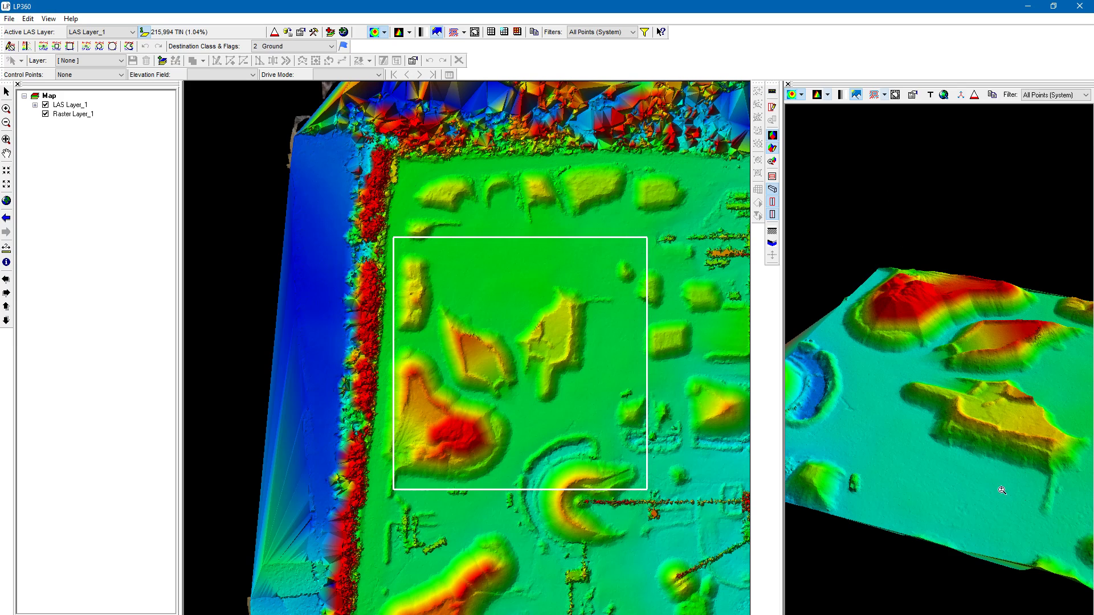
- Overlay contour lines on the 3D surface and inspect them on the stockpiles from a low angle
scroll(1020, 426, up, 3)
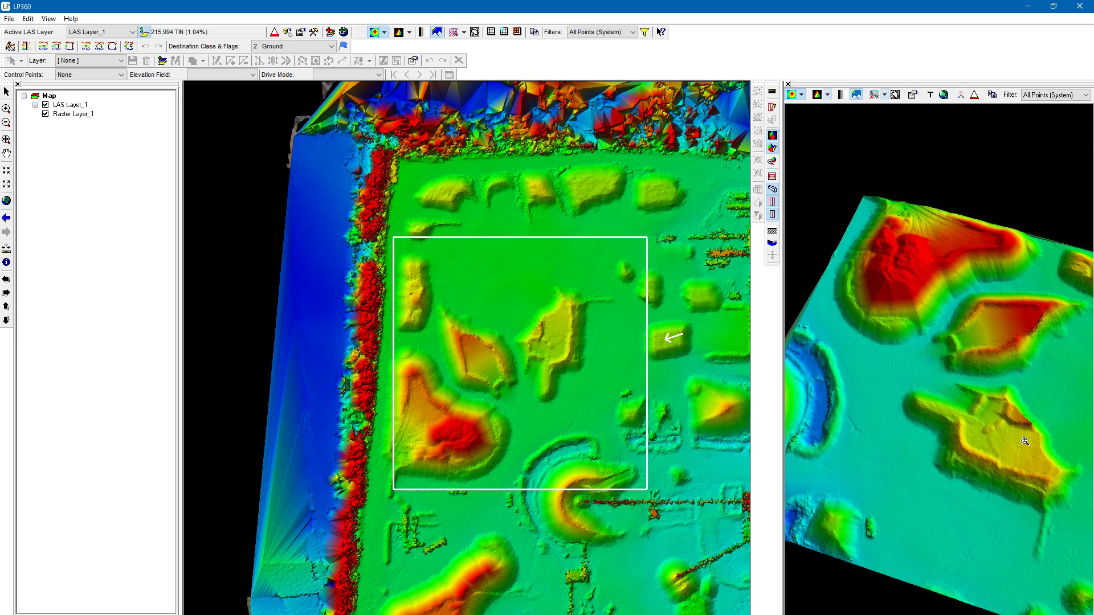
click(885, 95)
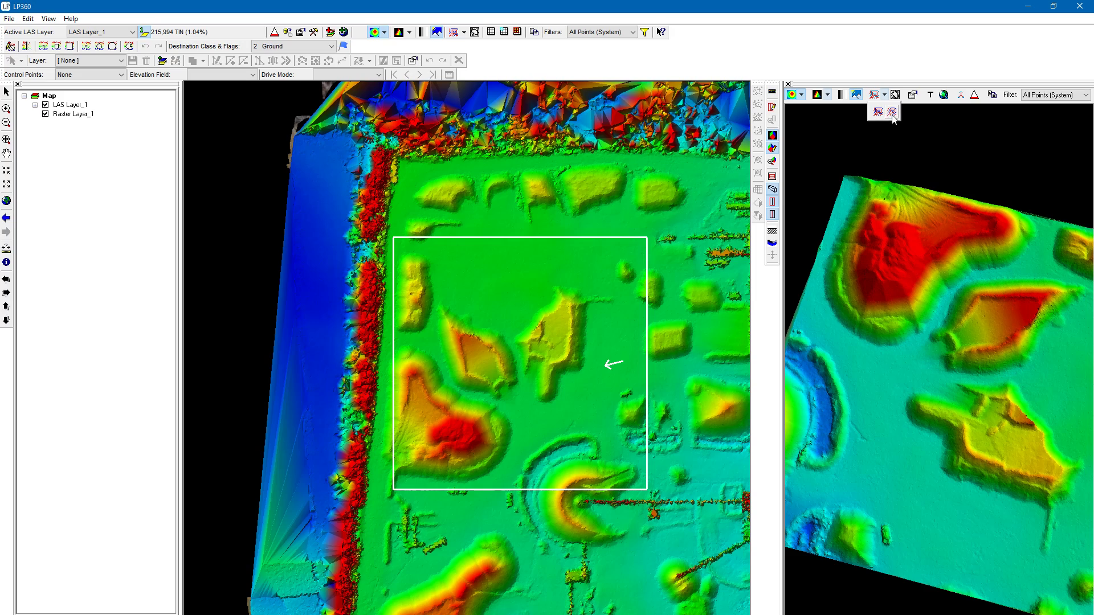
click(885, 112)
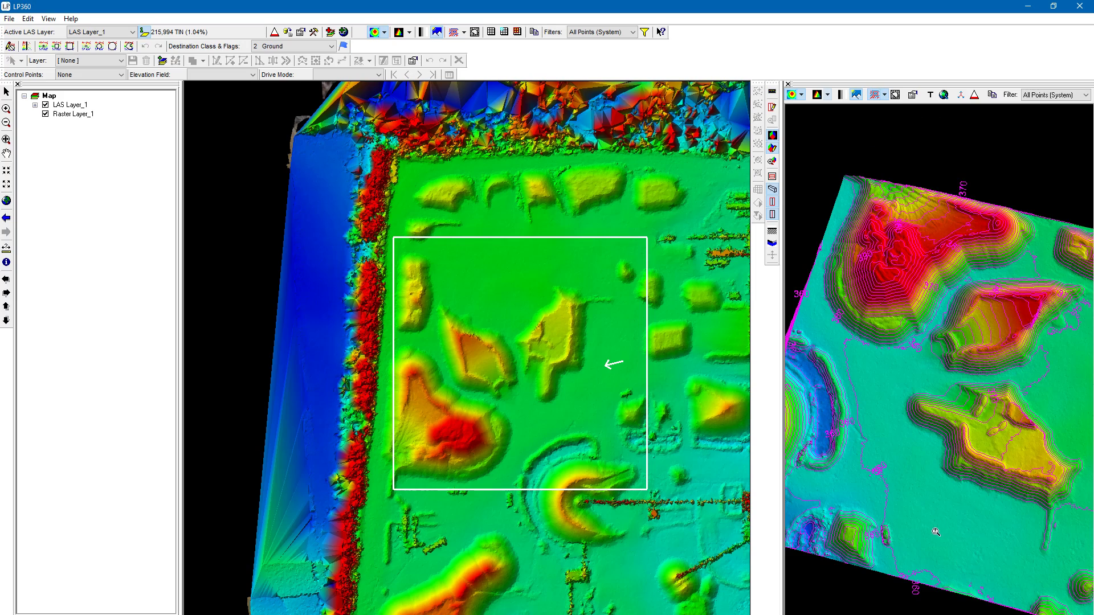
drag(967, 322, 953, 303)
drag(951, 285, 963, 285)
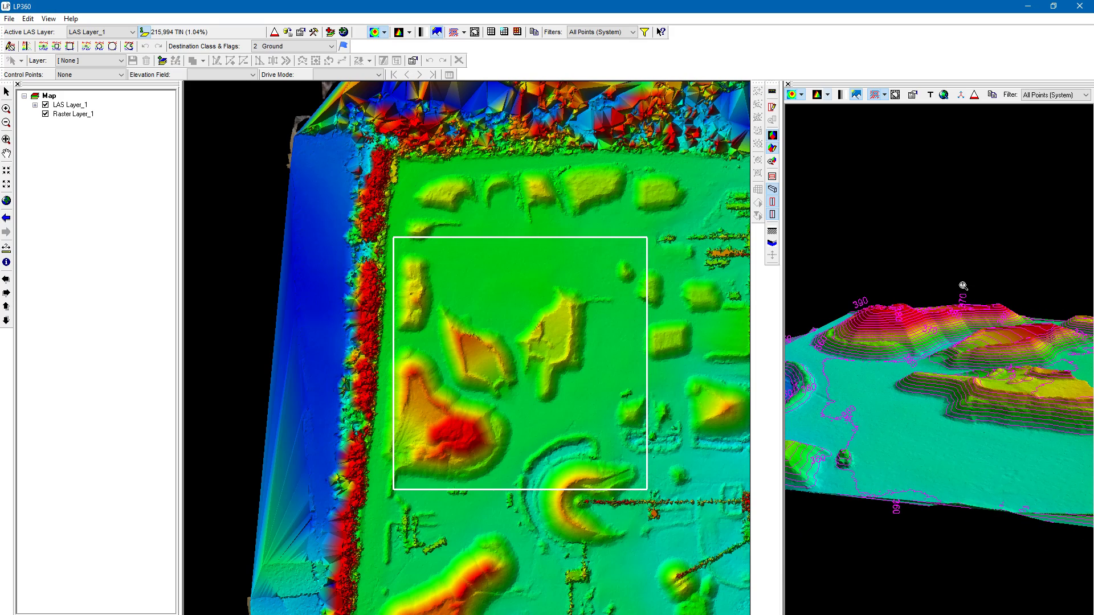
- Switch the 3D contours to the smoothed style and examine the lines and labels between the stockpiles up close
click(885, 95)
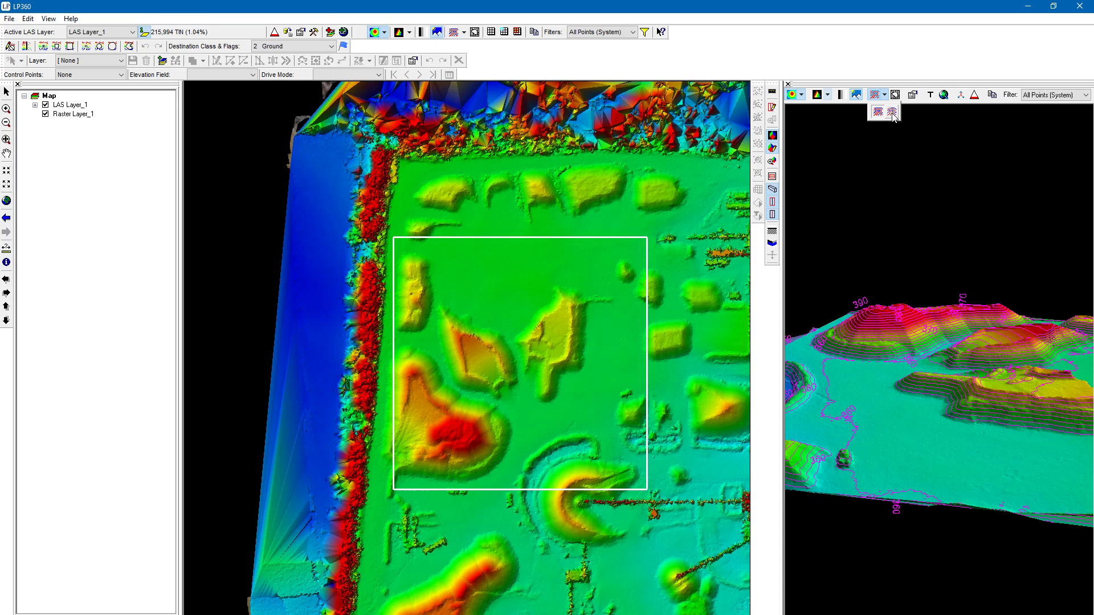
click(892, 112)
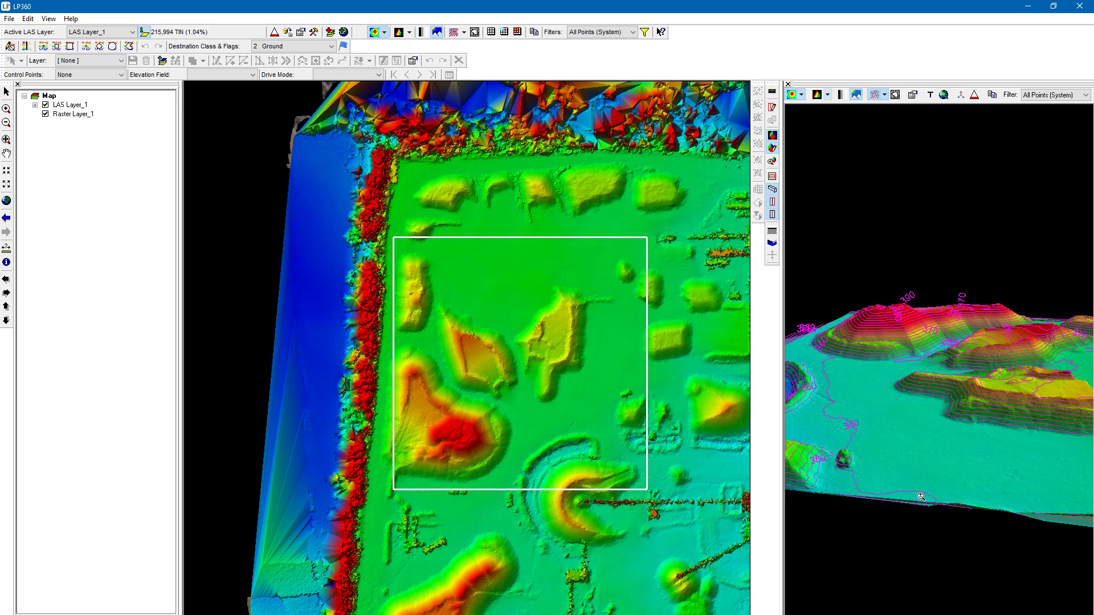
scroll(867, 436, up, 4)
drag(865, 456, 855, 542)
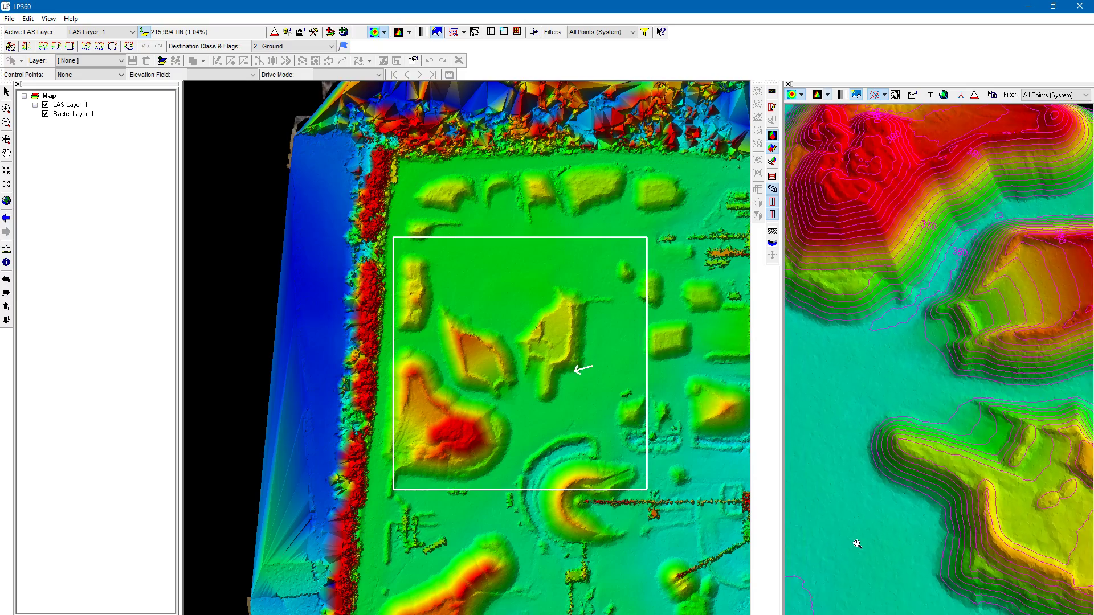
middle_drag(856, 542, 961, 439)
scroll(961, 439, up, 2)
middle_drag(962, 506, 940, 479)
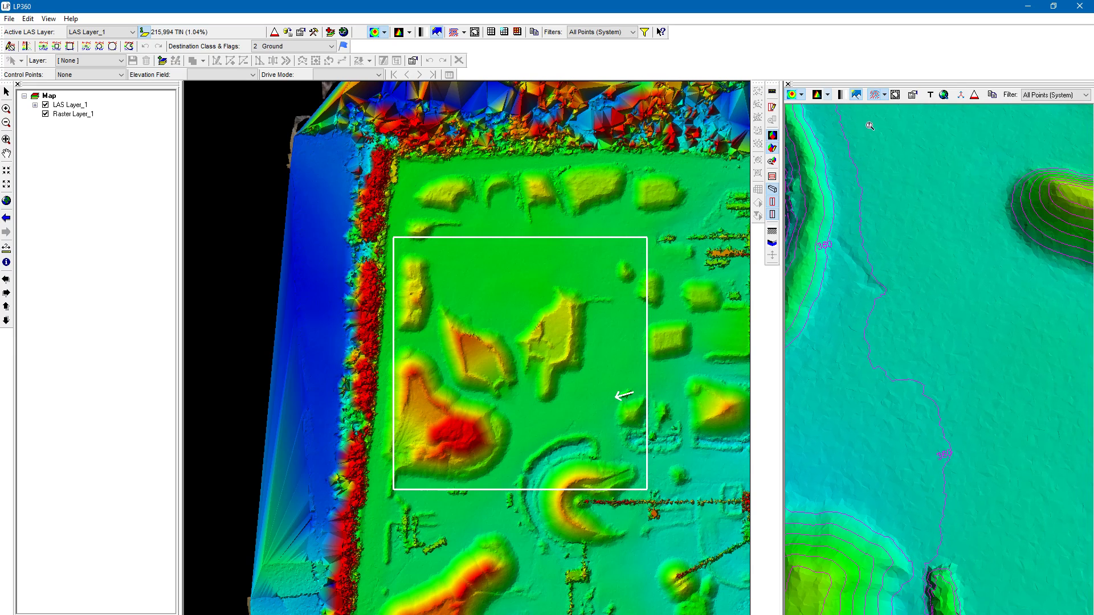
- Switch the 3D contours back to the unsmoothed style and compare the jagged line on the flat ground
click(885, 100)
click(880, 113)
scroll(936, 398, up, 2)
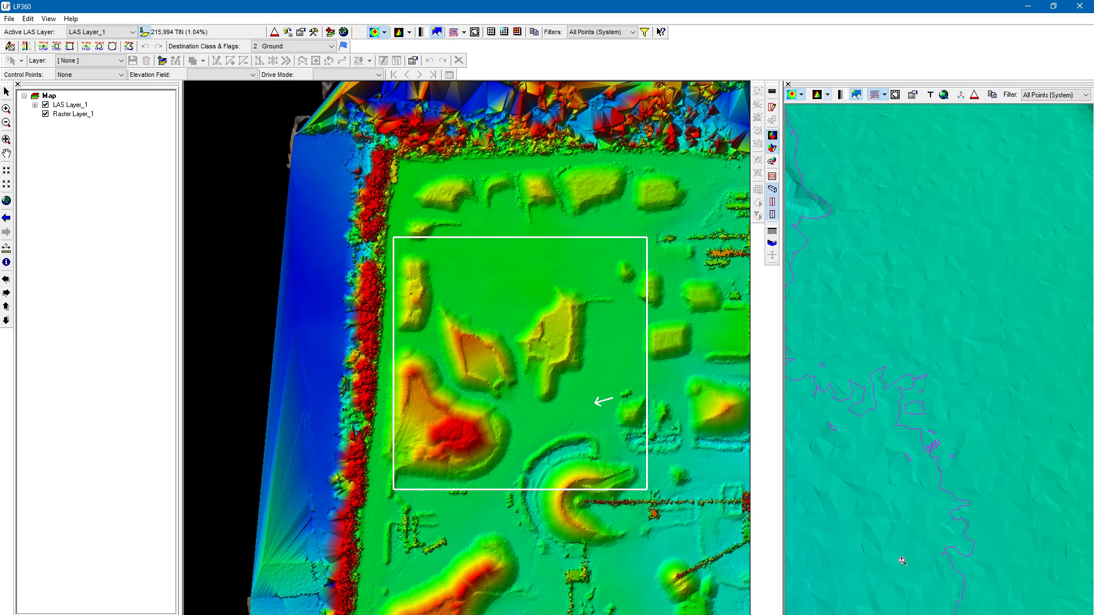
scroll(898, 547, down, 2)
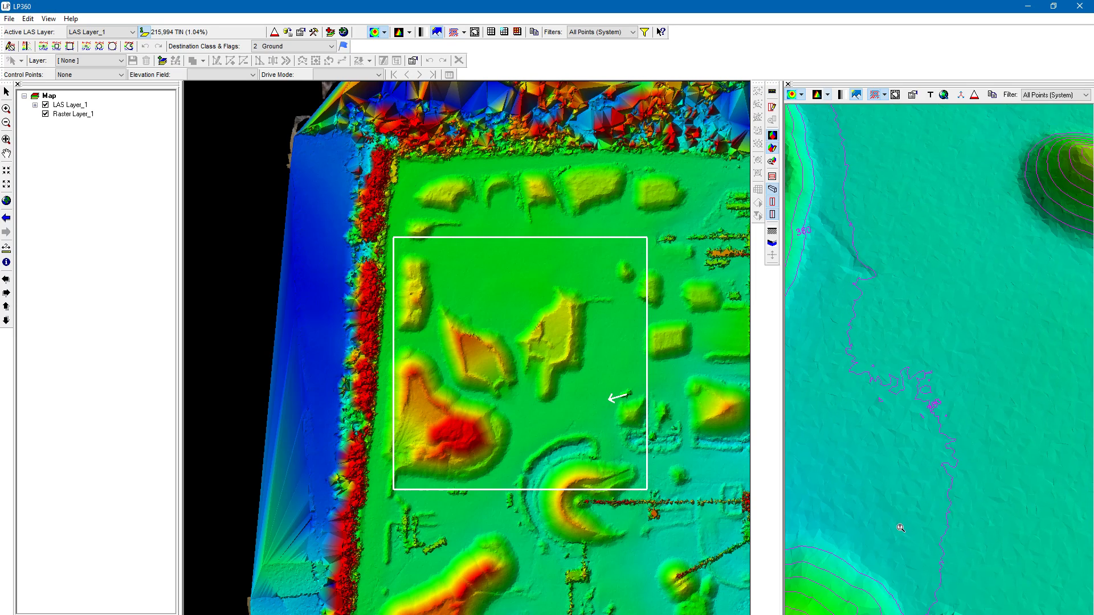
- Return to the smoothed contours, inspect the stockpiles from several angles, and turn the contour display off
click(884, 95)
click(892, 113)
right_drag(944, 525, 914, 465)
drag(981, 549, 924, 351)
right_drag(923, 351, 808, 469)
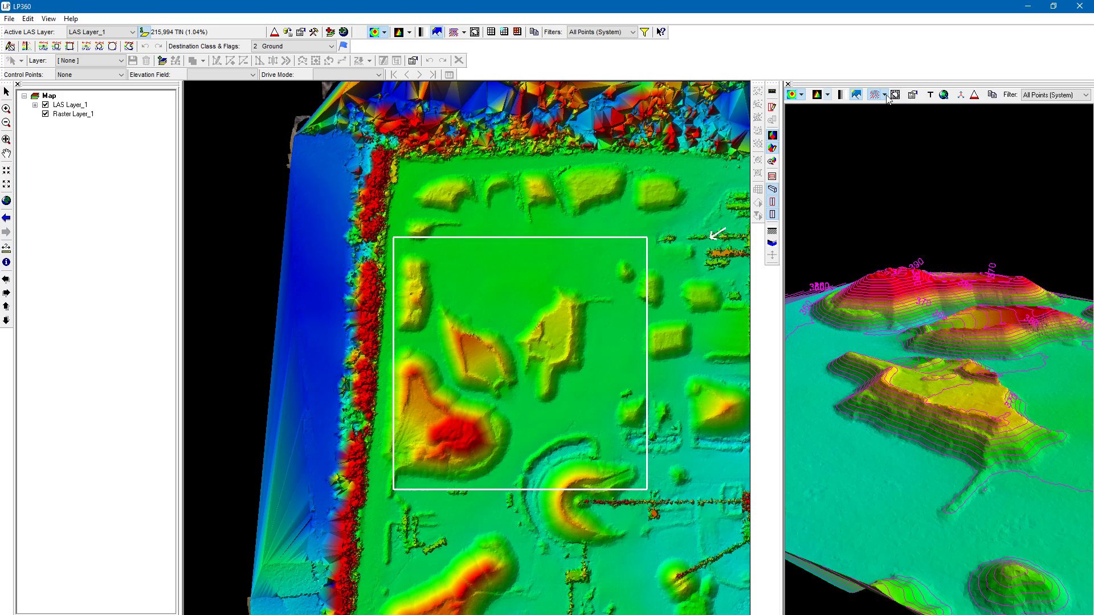
mouse_move(921, 216)
mouse_down()
mouse_move(921, 228)
mouse_move(936, 225)
mouse_up()
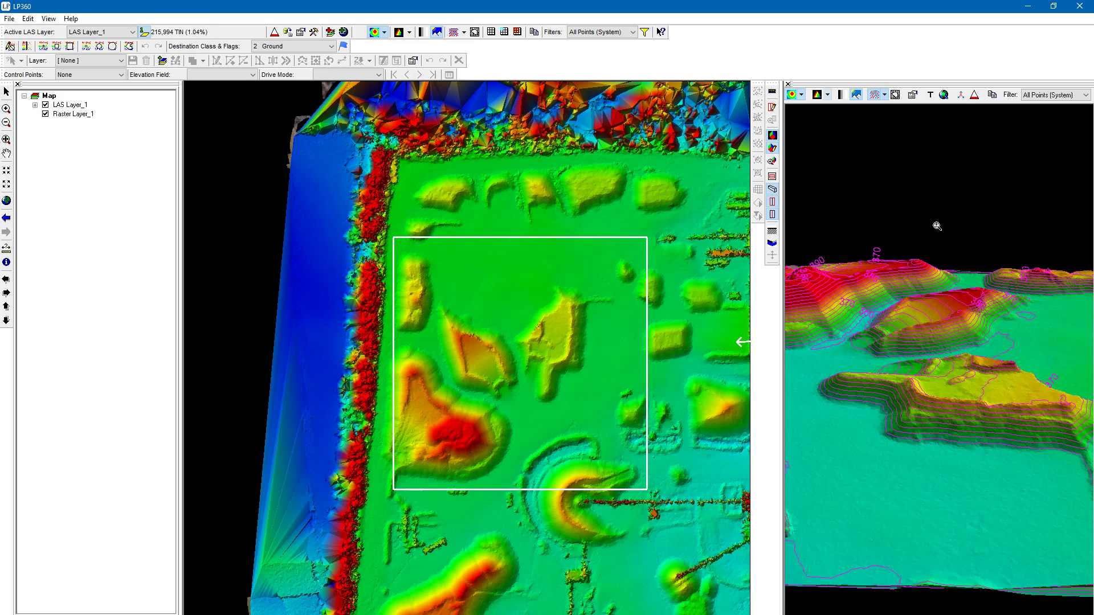
click(877, 95)
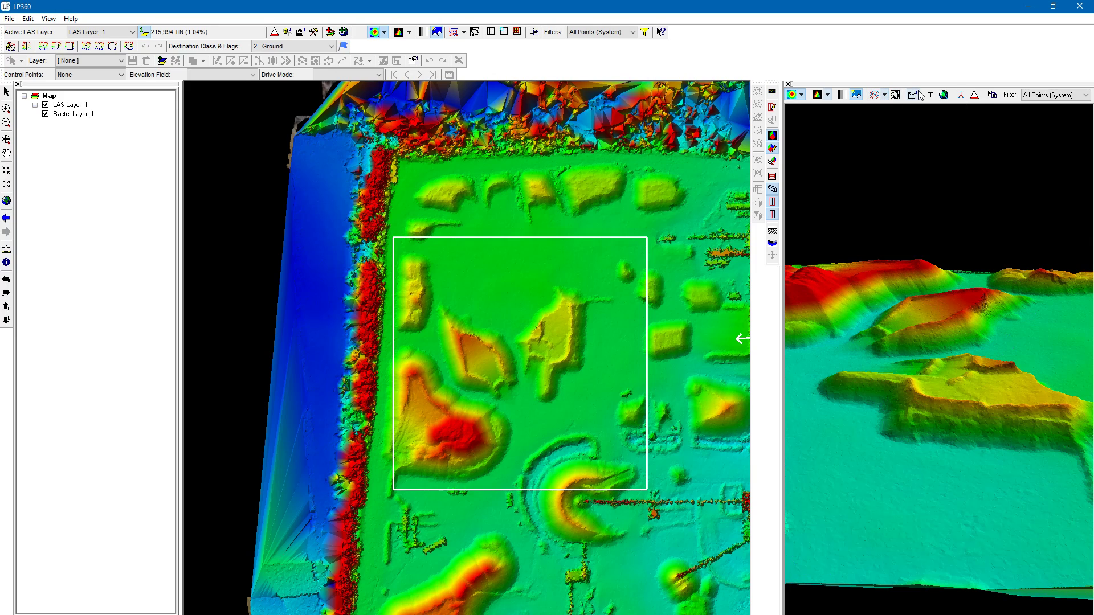
- Open the 3D viewer's properties, look through the Symbology and Display settings, close them and maximize the program window again
click(913, 96)
double_click(842, 9)
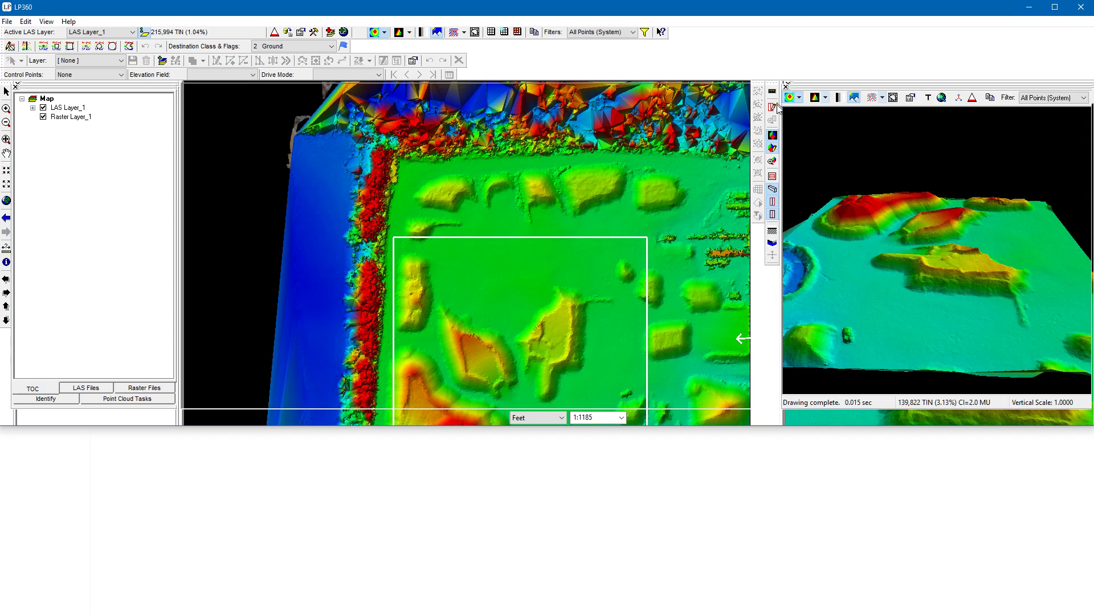
click(910, 208)
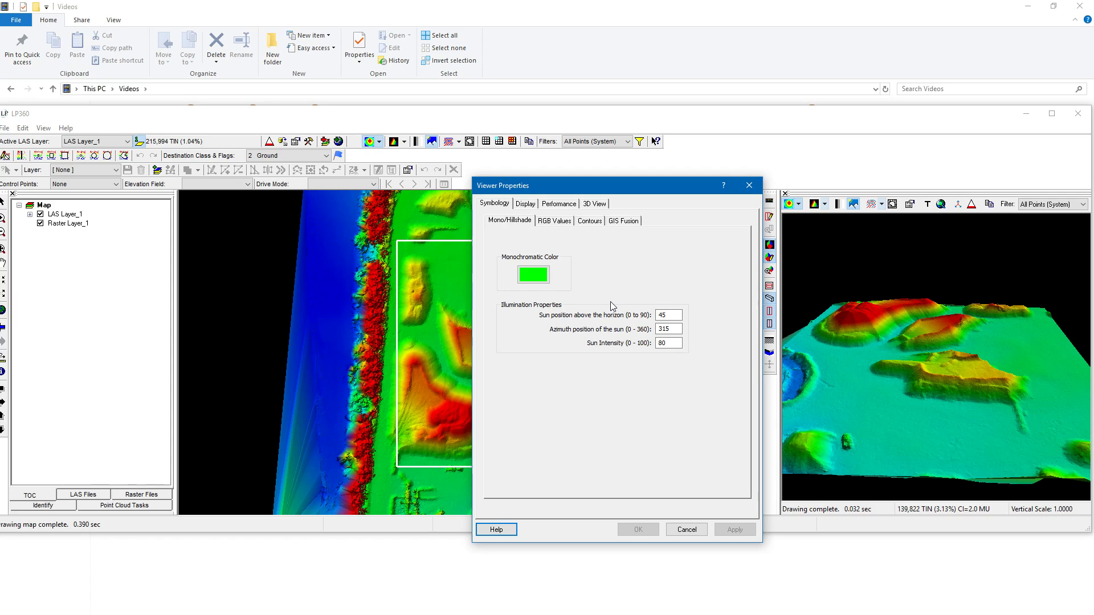
click(524, 204)
click(750, 191)
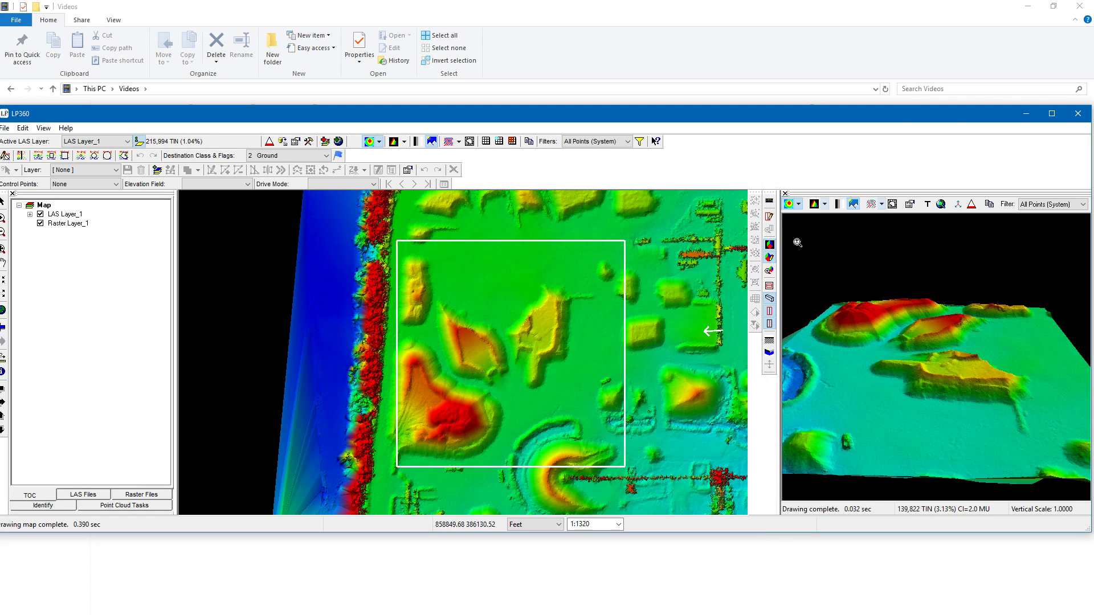
double_click(954, 123)
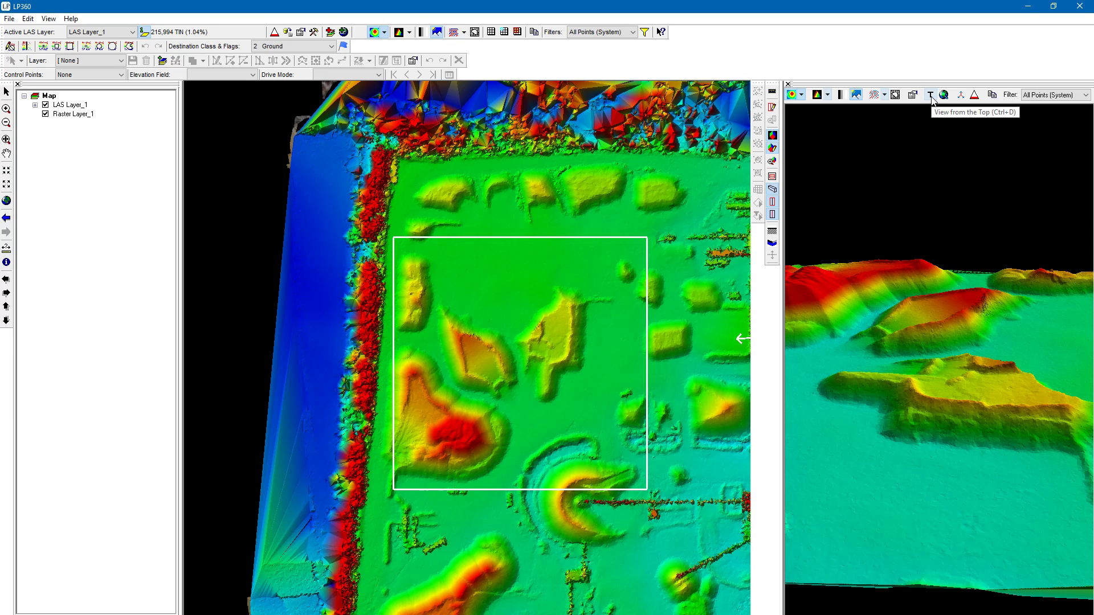
- Zoom deep into the 3D surface of a stockpile, and reset the 3D viewer to view from the Top
right_drag(917, 434, 919, 564)
drag(919, 564, 913, 480)
drag(946, 397, 968, 531)
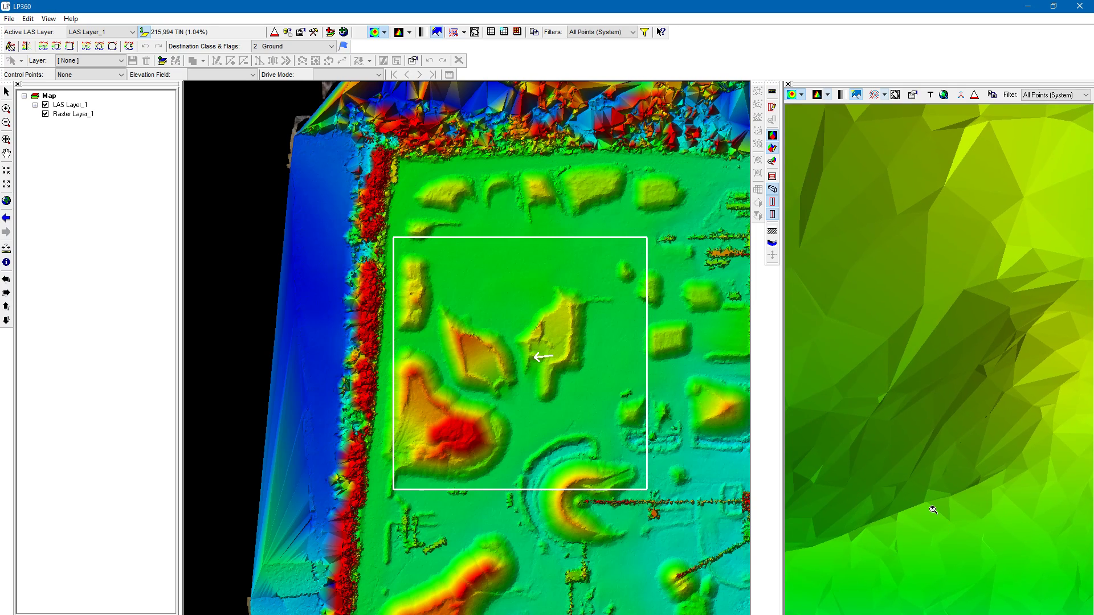
click(932, 96)
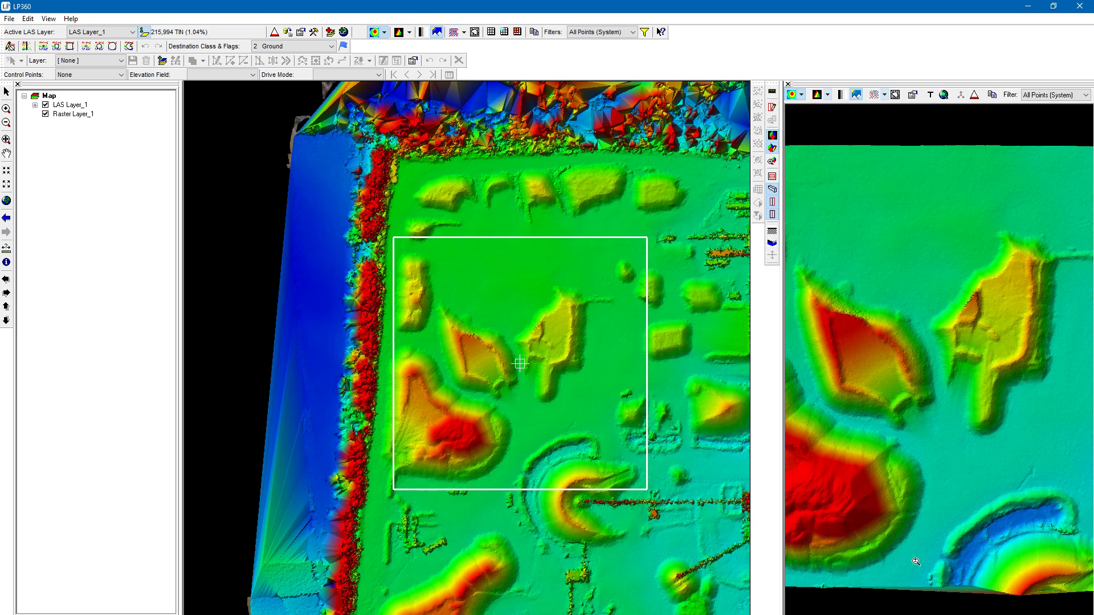
- Rotate, tilt and zoom the 3D stockpile surface, refitting it to the window from the overhead and the low-angle views
right_drag(916, 562, 936, 548)
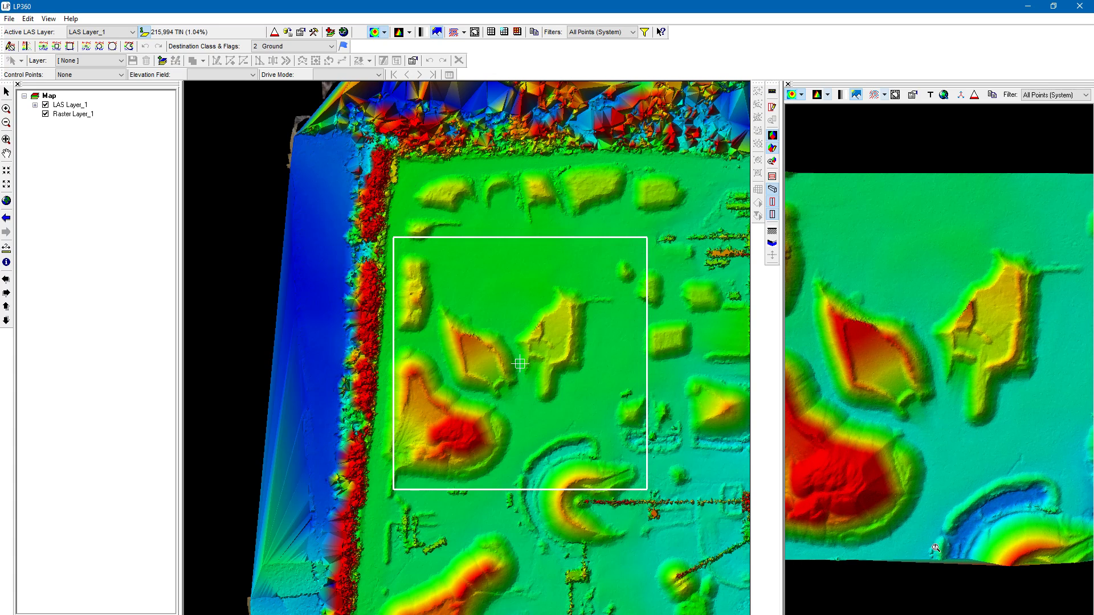
mouse_move(920, 423)
mouse_down()
mouse_move(922, 376)
mouse_move(921, 419)
mouse_up()
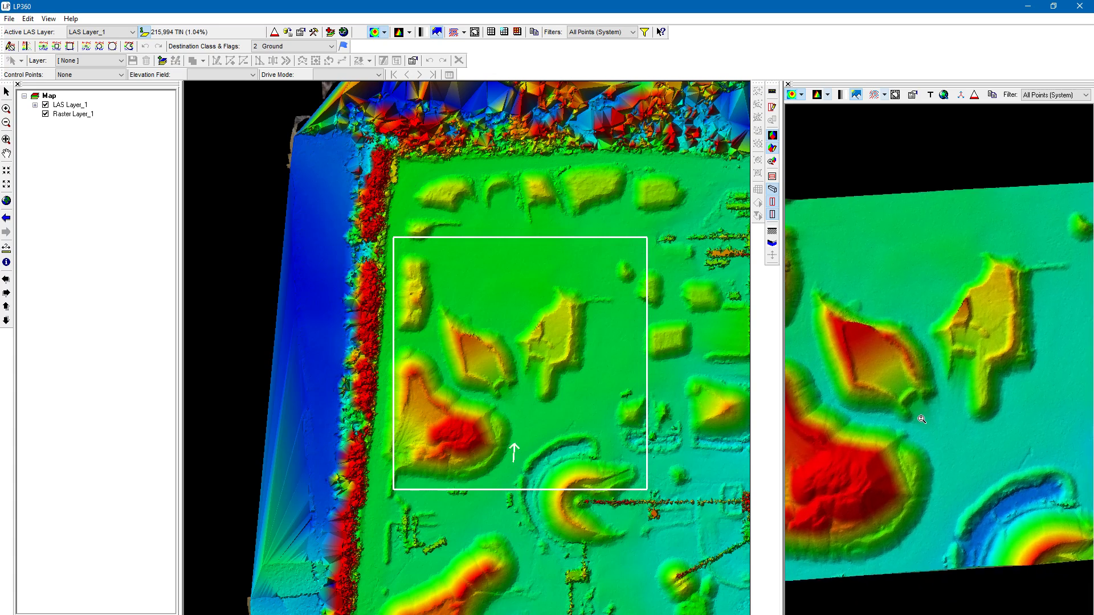
click(944, 95)
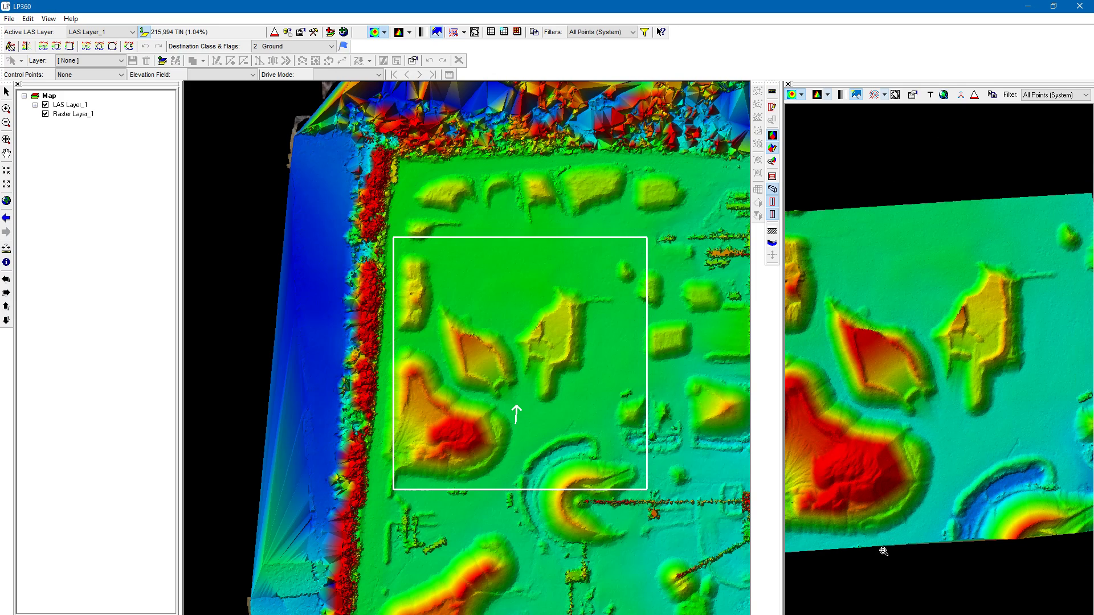
right_drag(884, 551, 946, 542)
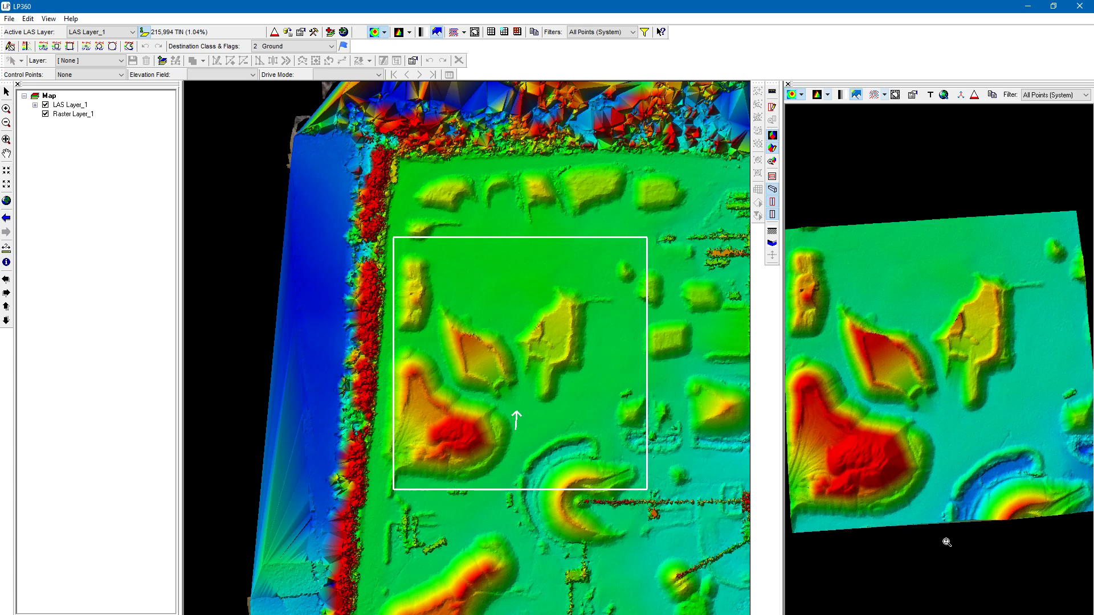
drag(947, 542, 948, 491)
right_drag(955, 330, 942, 408)
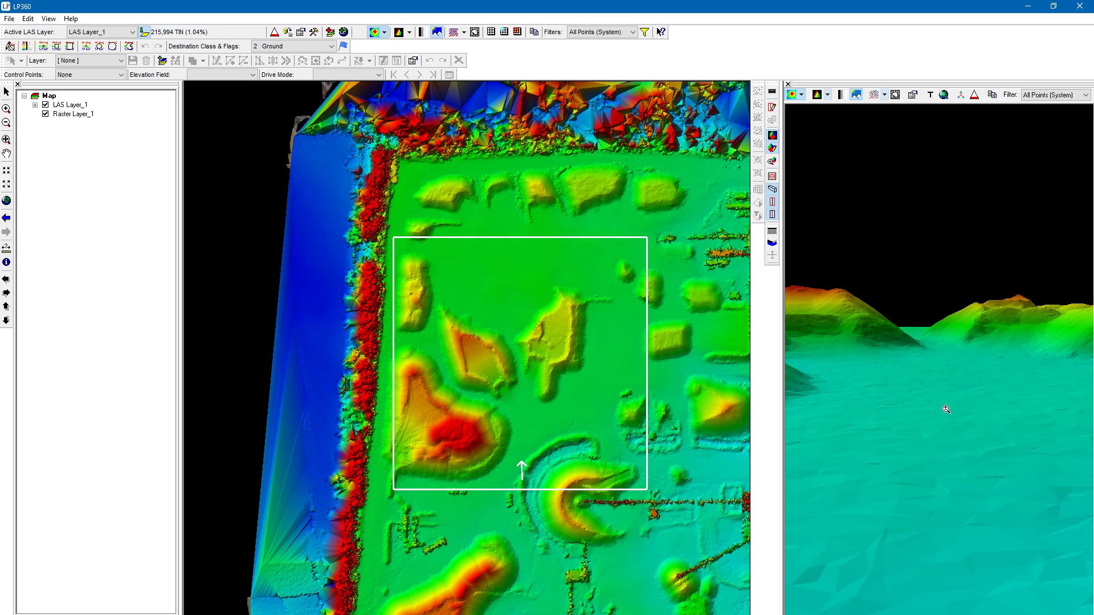
click(945, 95)
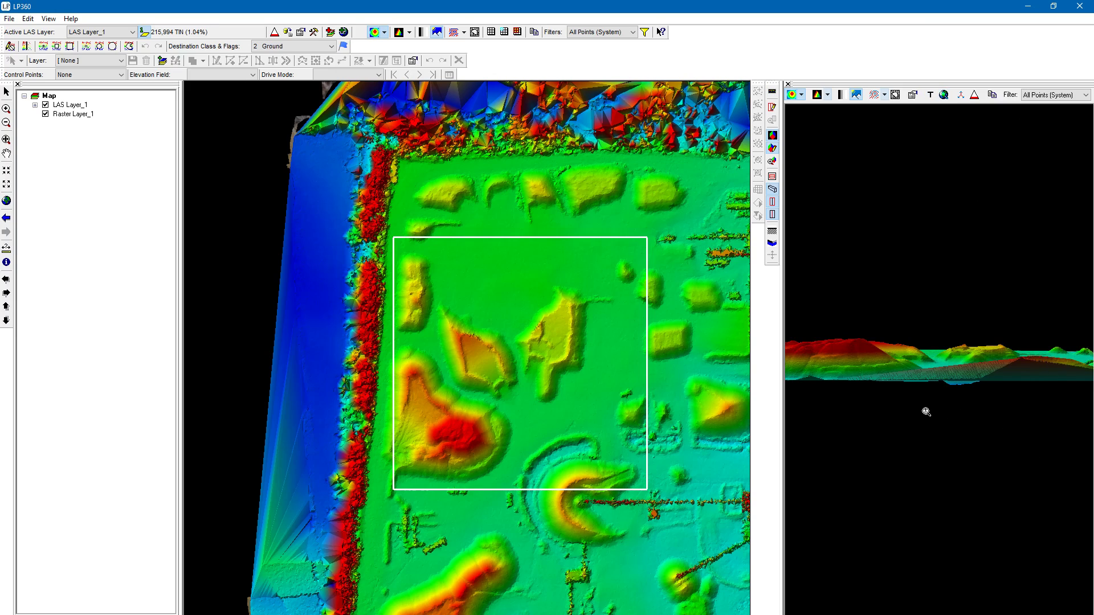
mouse_move(913, 343)
mouse_down()
mouse_move(917, 366)
mouse_move(912, 345)
mouse_up()
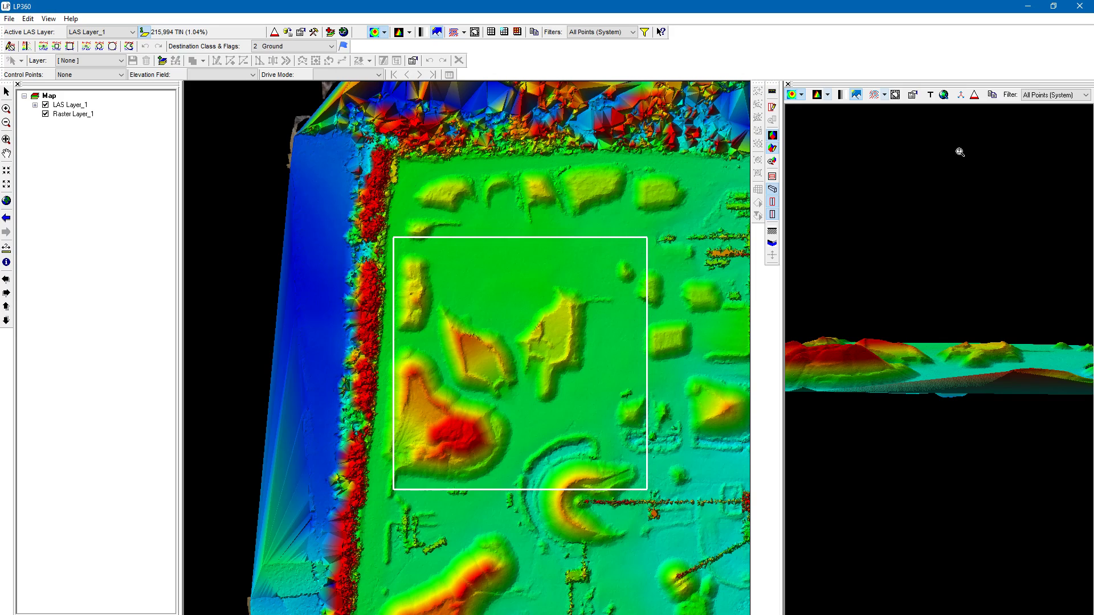
- Show the axis lines in the 3D viewer, rotate the surface to watch them turn, and hide them
click(961, 95)
drag(987, 437, 1022, 547)
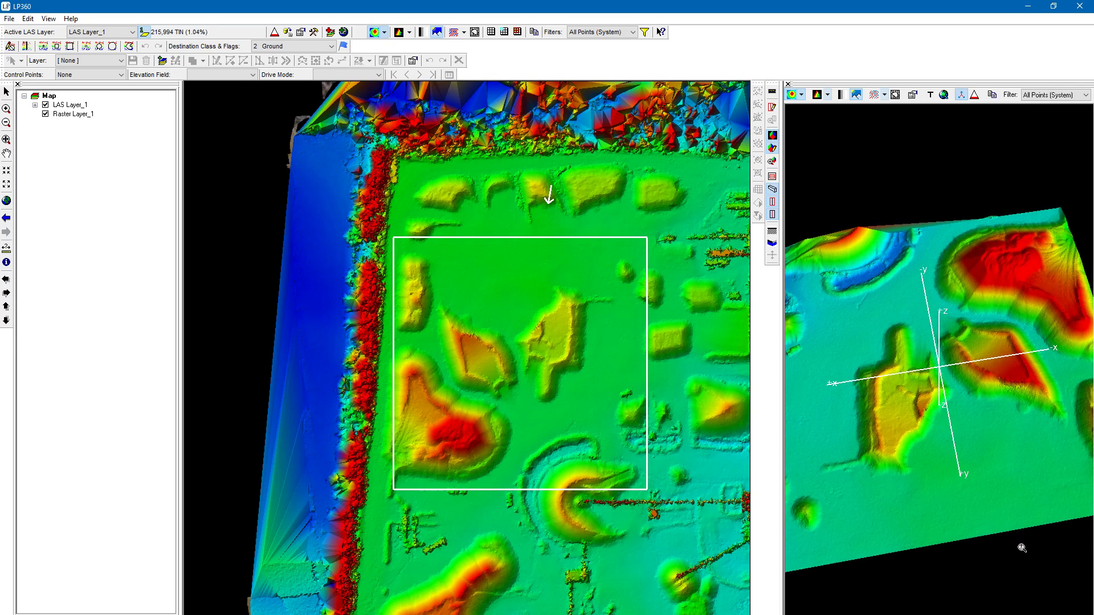
click(962, 95)
drag(969, 325, 883, 365)
- Reset the 3D viewer to the Top view, check the axis directions while tilting the surface, and turn the axis lines off
click(932, 96)
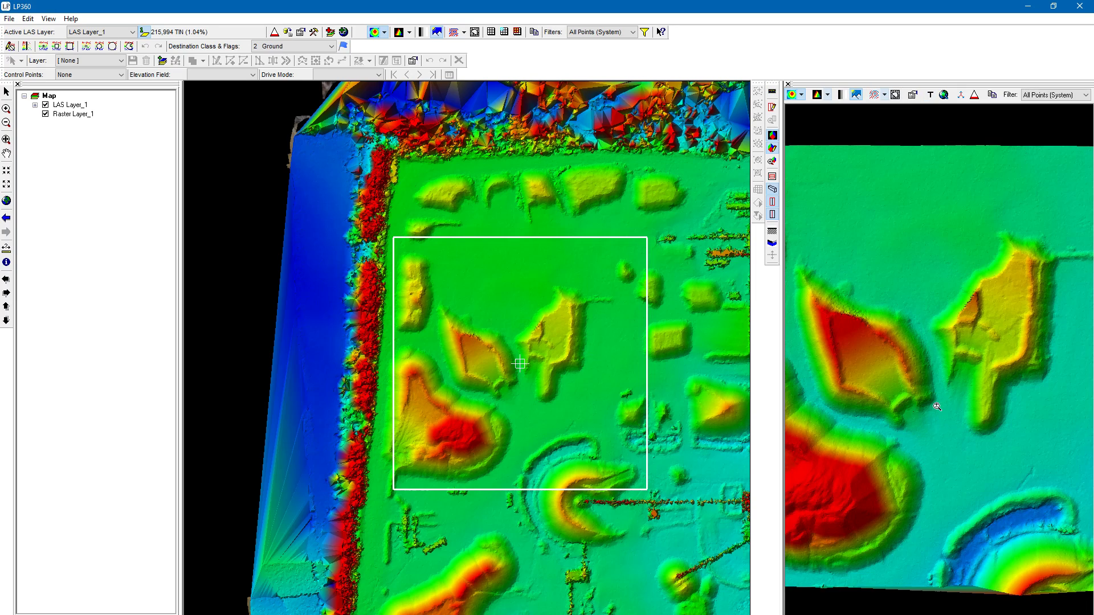
click(961, 95)
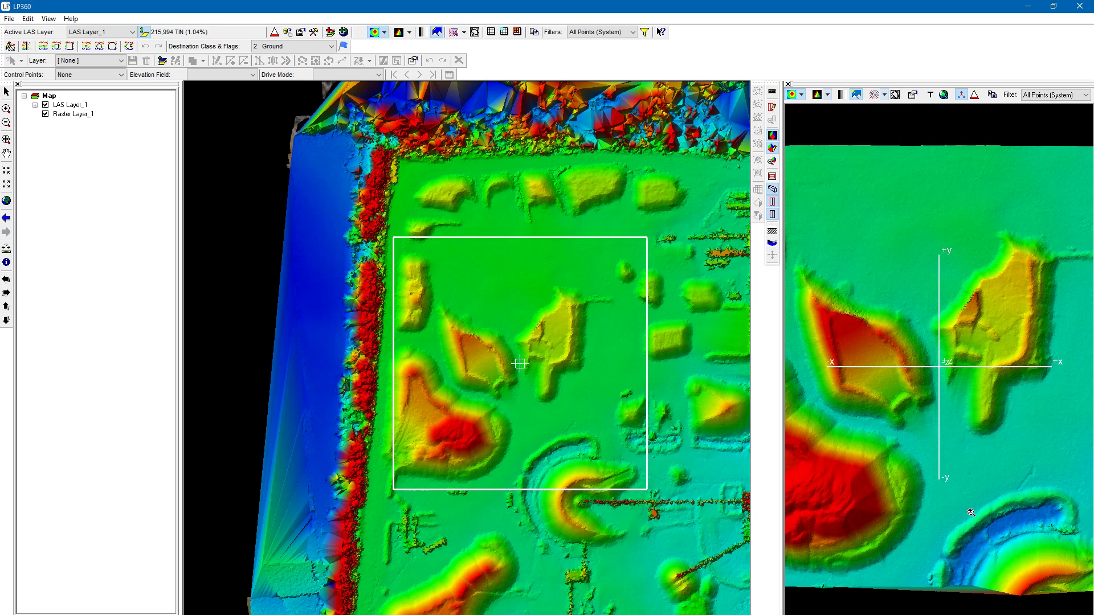
drag(971, 512, 1024, 431)
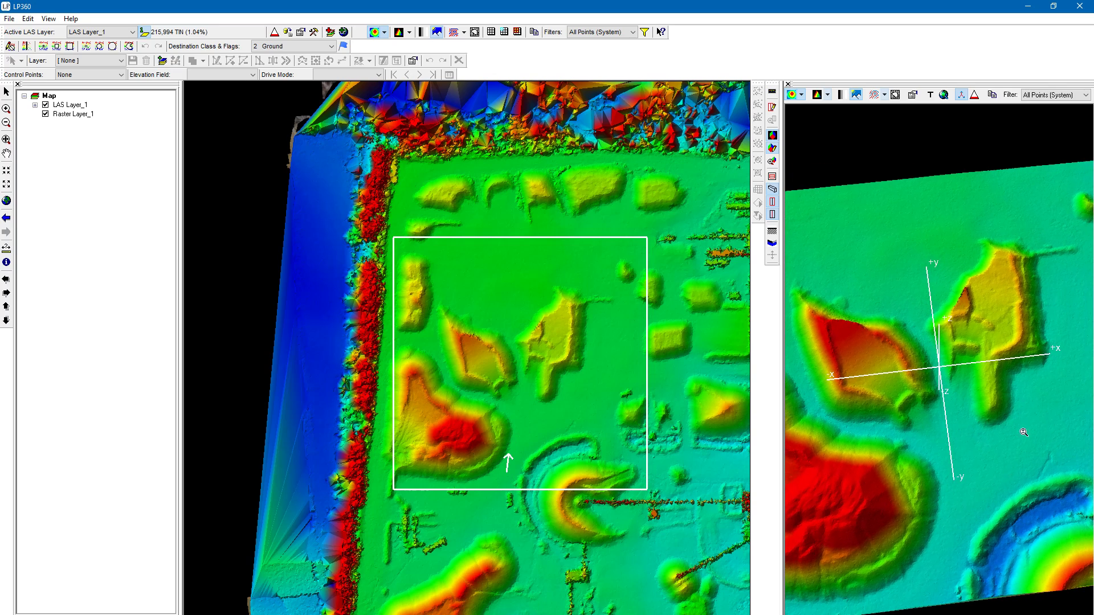
click(961, 94)
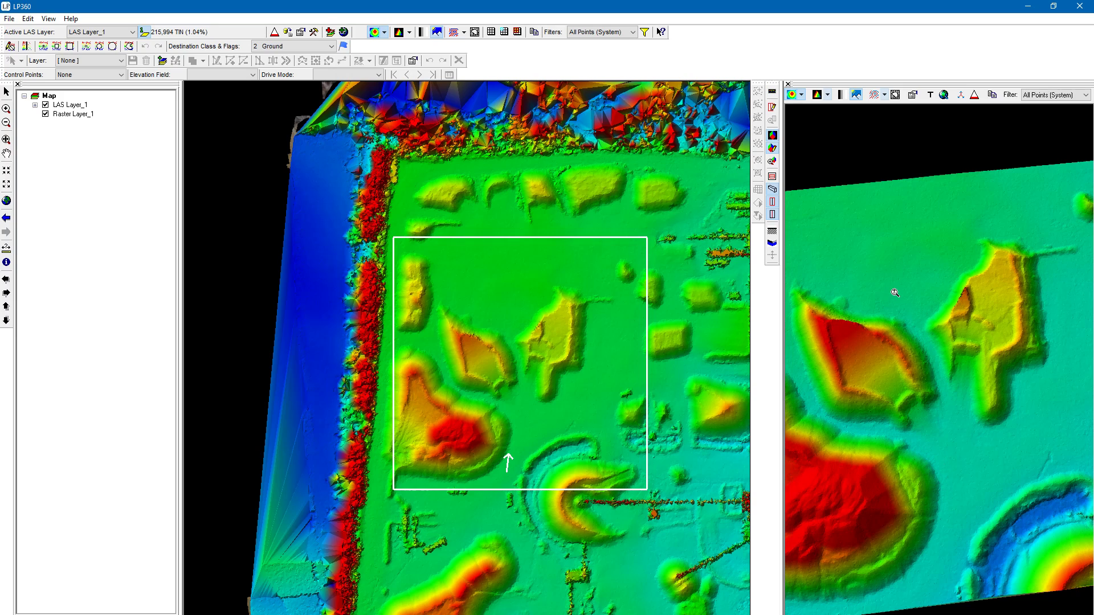
- Open the LAS Layer_1 properties, review the Performance Options, close the dialog and maximize the program window again
click(305, 37)
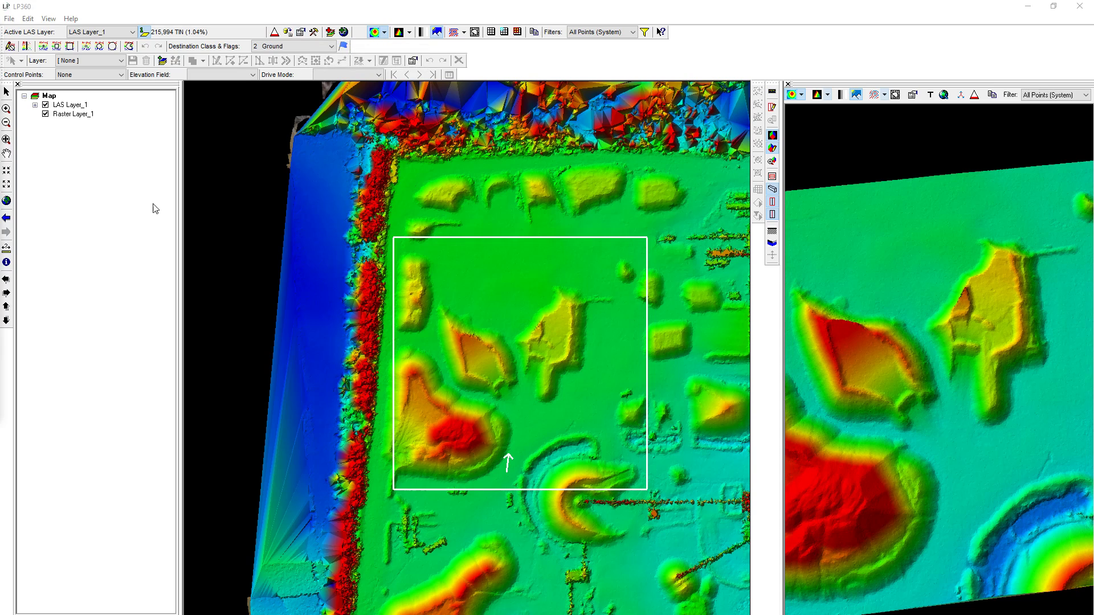
drag(415, 3, 406, 98)
click(309, 137)
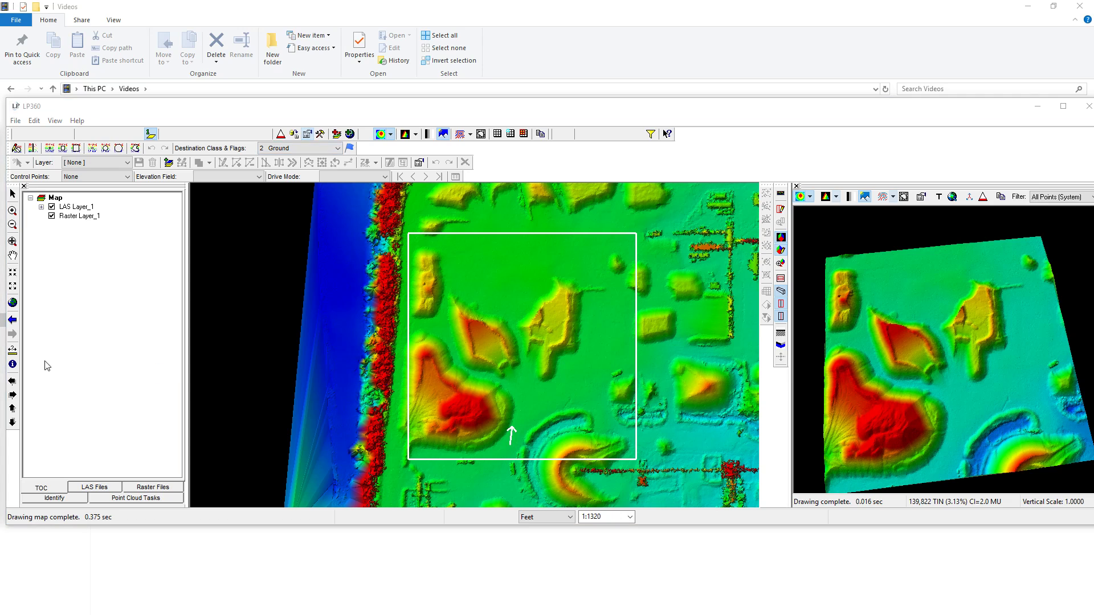
click(1030, 7)
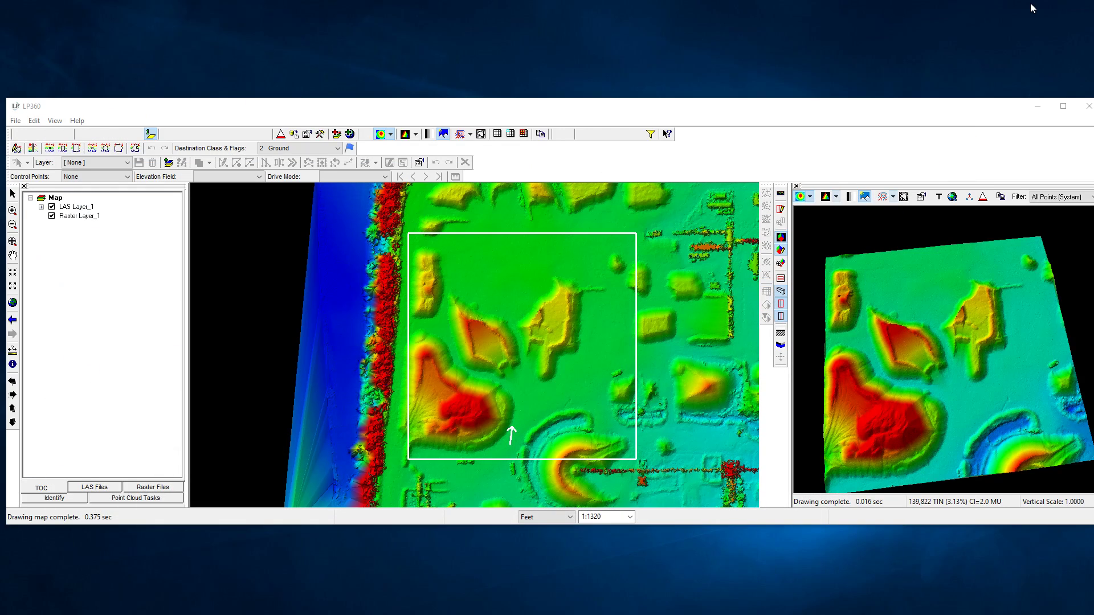
drag(0, 188, 512, 187)
click(494, 204)
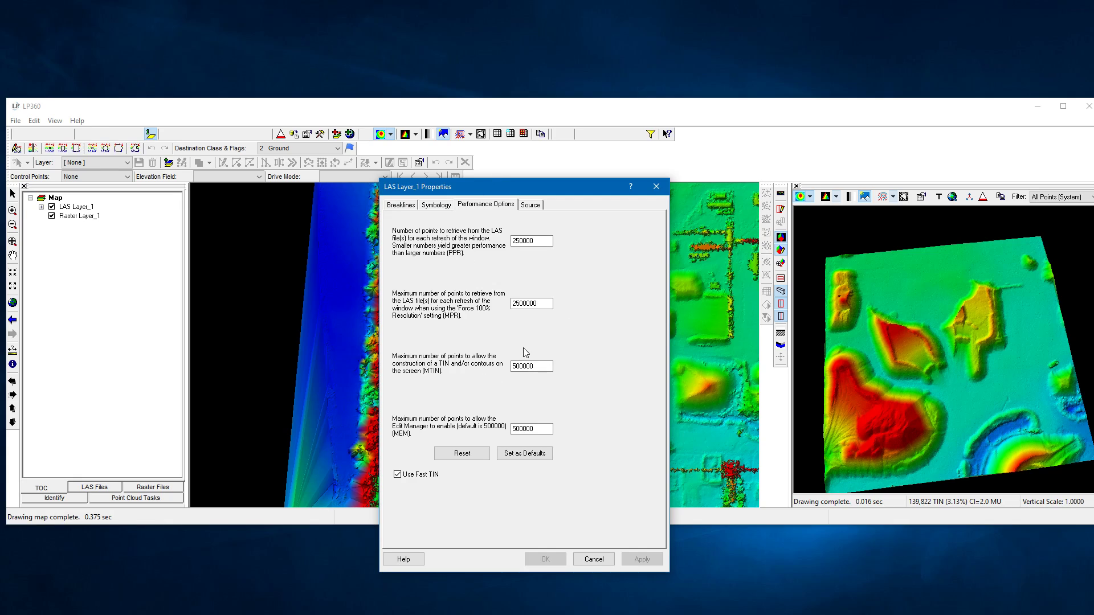
click(656, 187)
click(1063, 106)
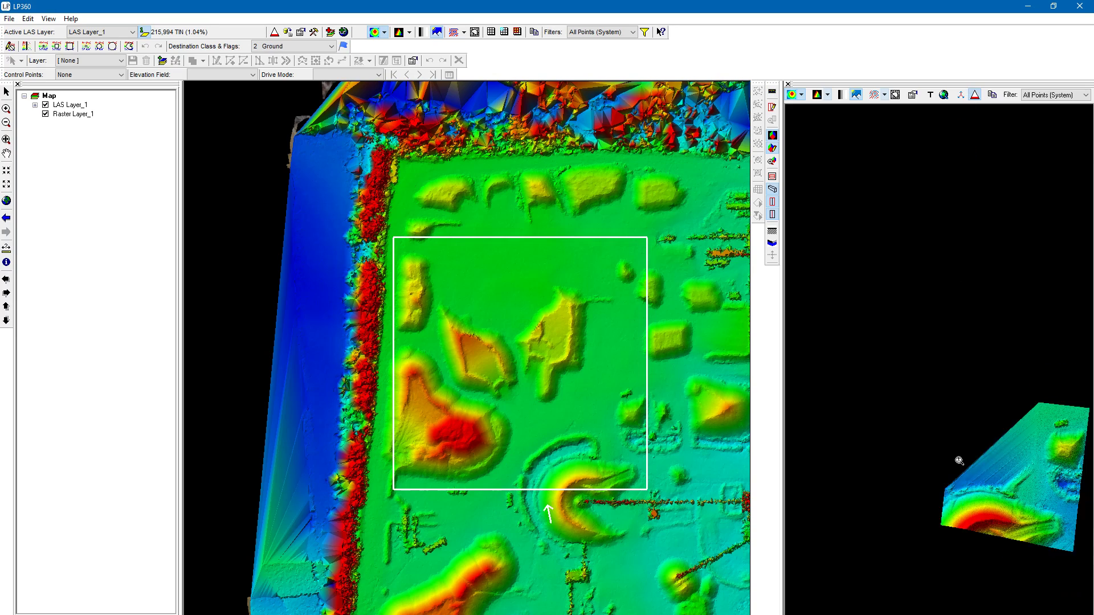
- Draw the 3D viewer extent around the small mound northeast of the central stockpile, and redraw it to include the neighbouring mound
right_drag(952, 553, 959, 459)
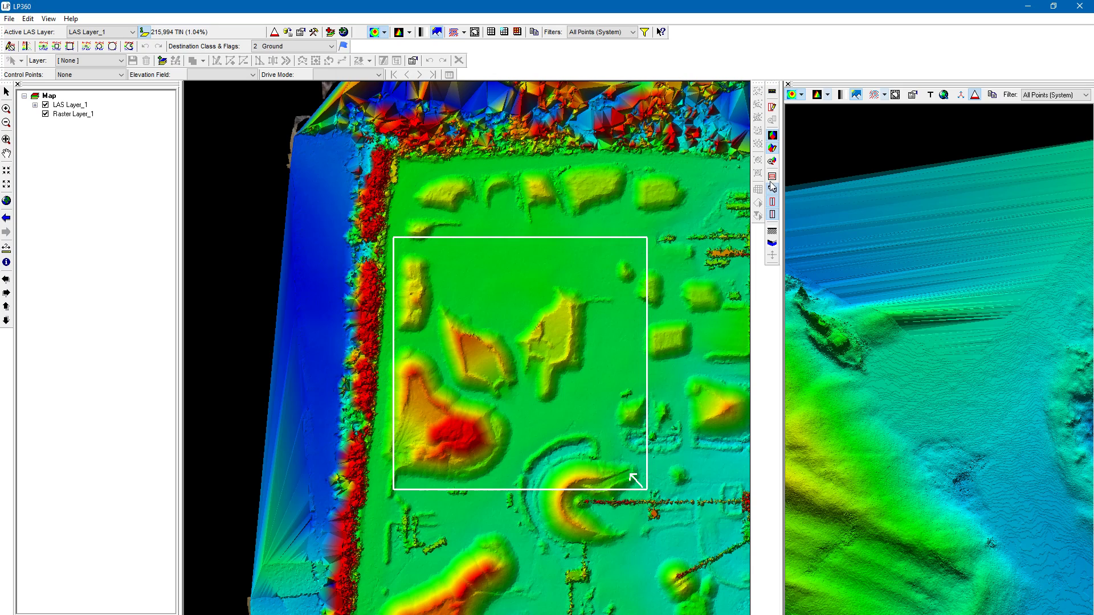
click(772, 150)
drag(607, 253, 643, 292)
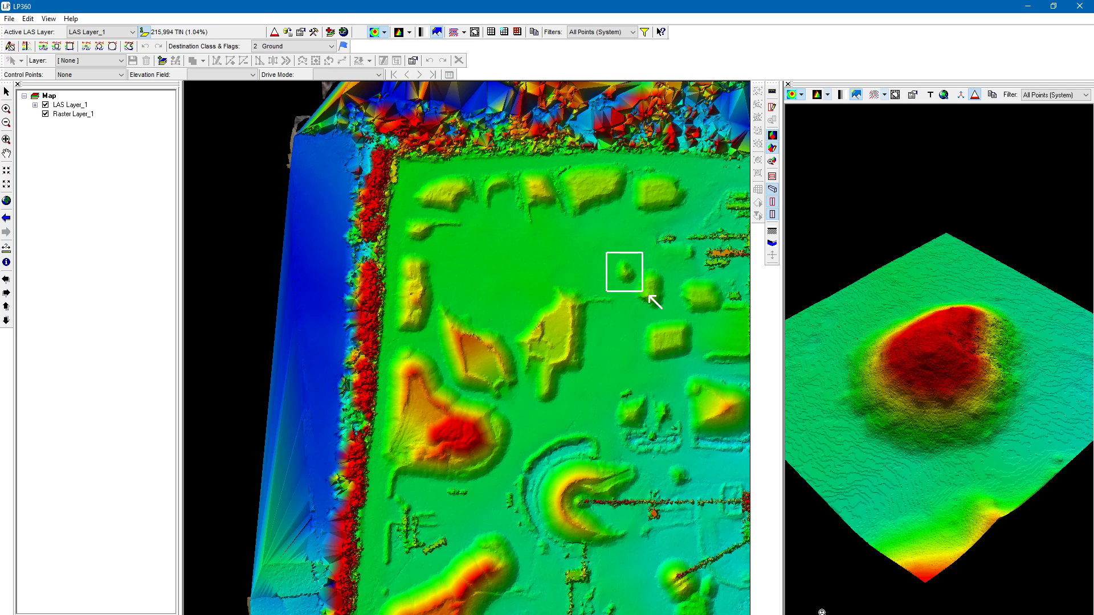
drag(617, 264, 673, 317)
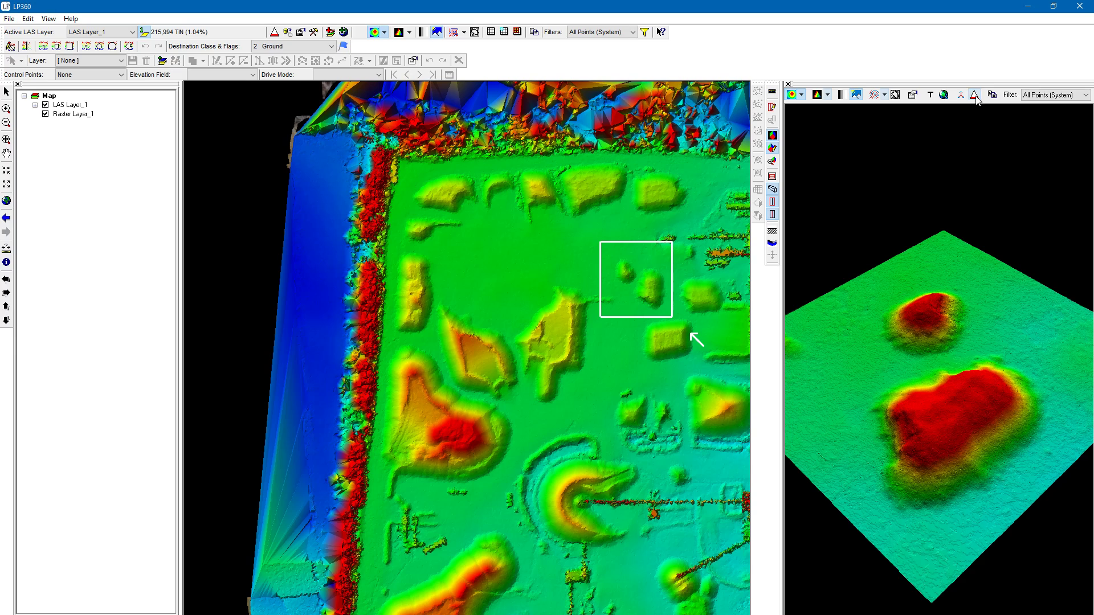
- Redraw the 3D viewer extent larger to take in the rectangular stockpile south of the two mounds, and force 100% resolution
scroll(929, 468, down, 9)
scroll(946, 440, up, 9)
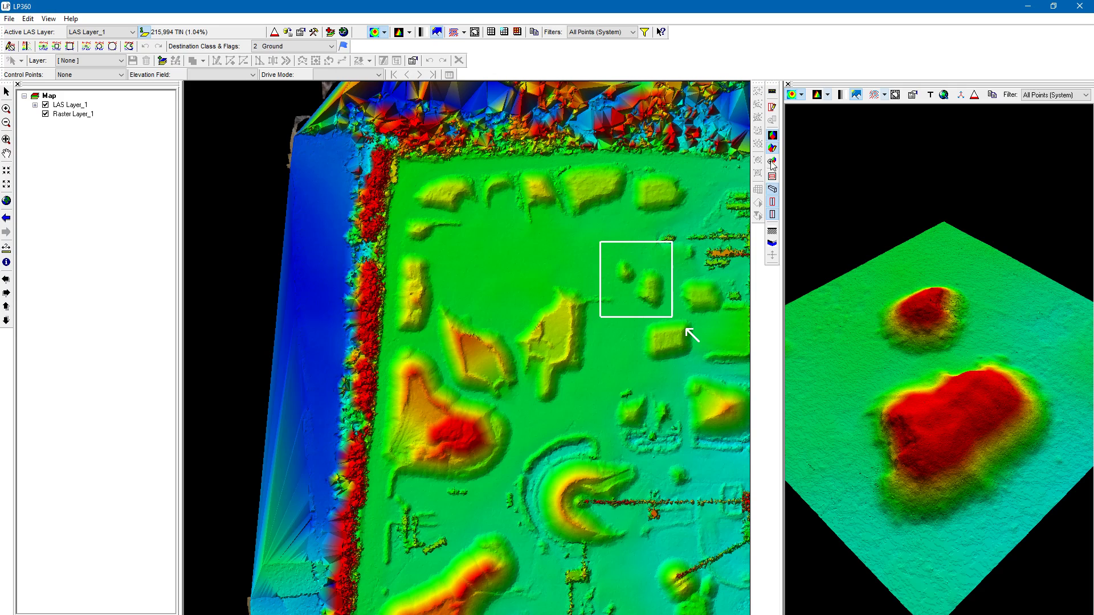
drag(601, 250, 703, 366)
click(976, 97)
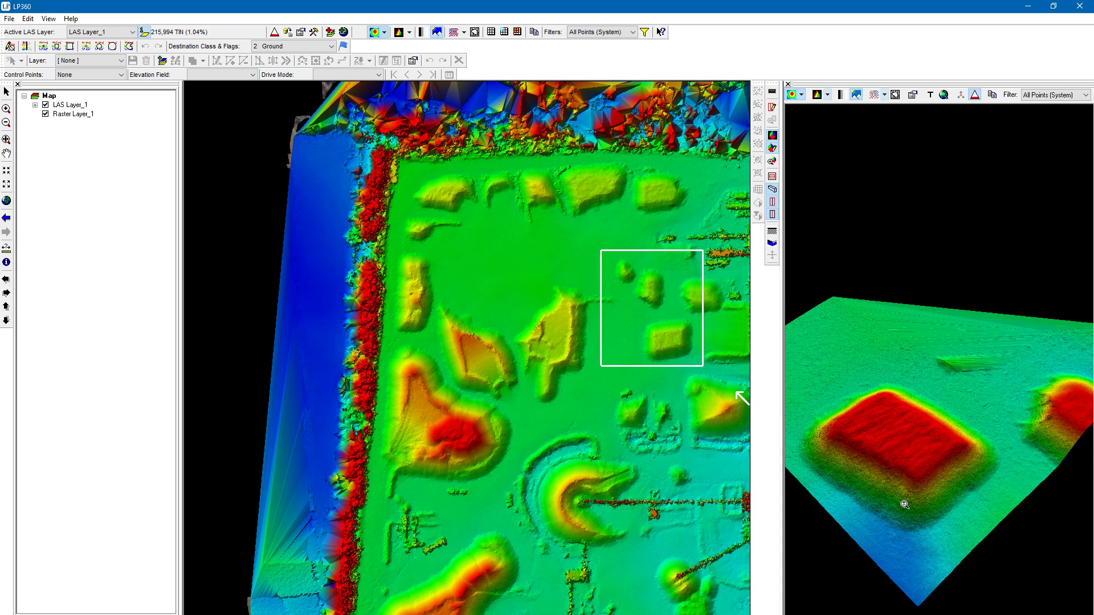
- Examine the flat-topped rectangular stockpile at full resolution from several angles and distances, and check the 3D viewer's point filter choices
right_drag(905, 505, 908, 555)
middle_drag(942, 473, 946, 401)
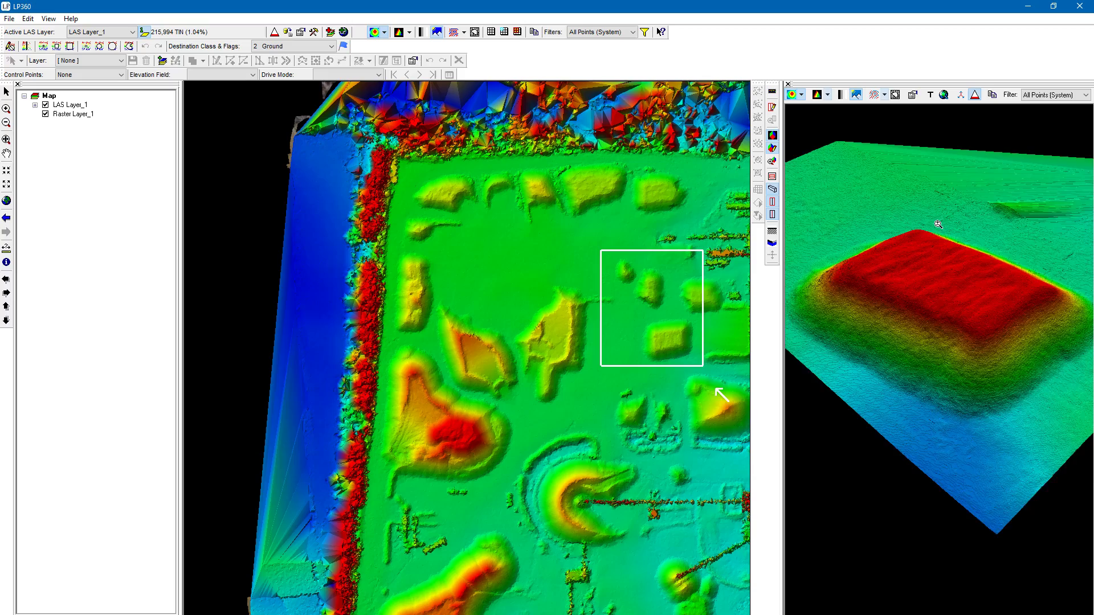
right_drag(938, 224, 916, 369)
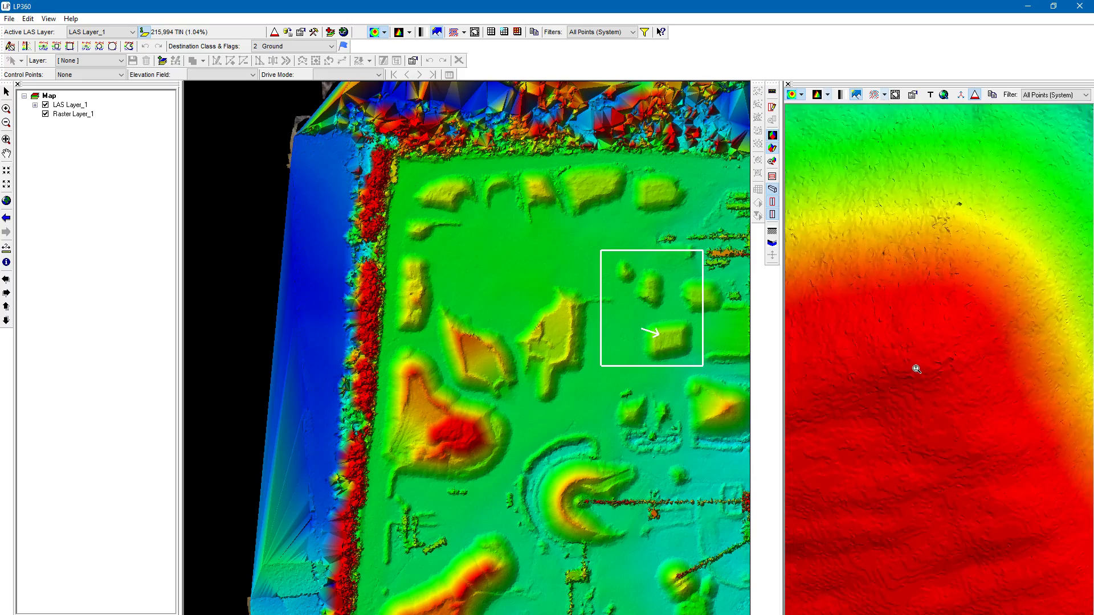
drag(917, 369, 908, 449)
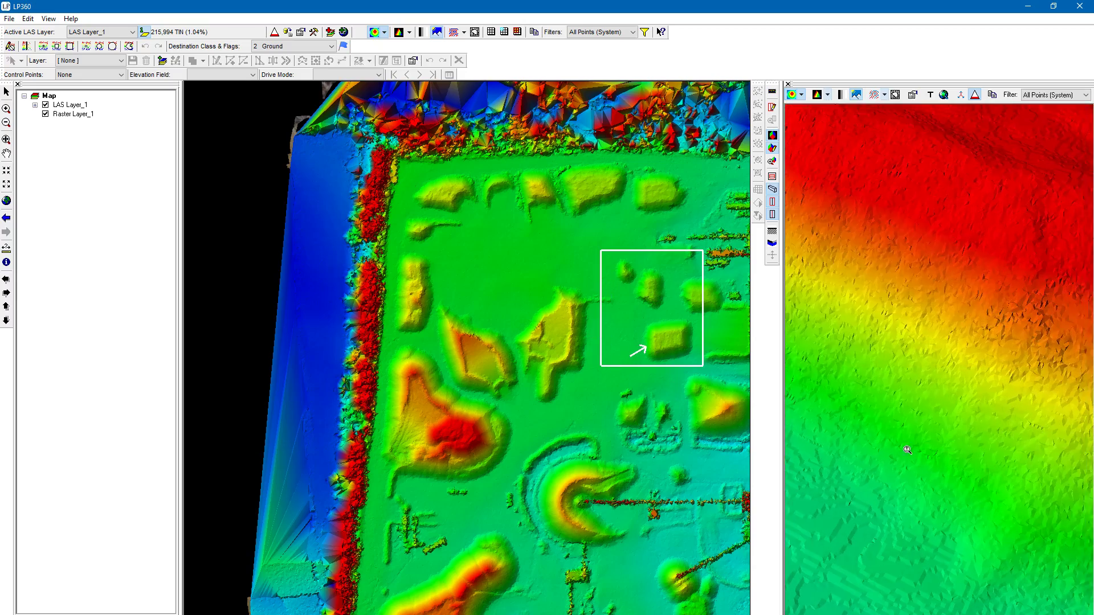
right_drag(907, 450, 941, 202)
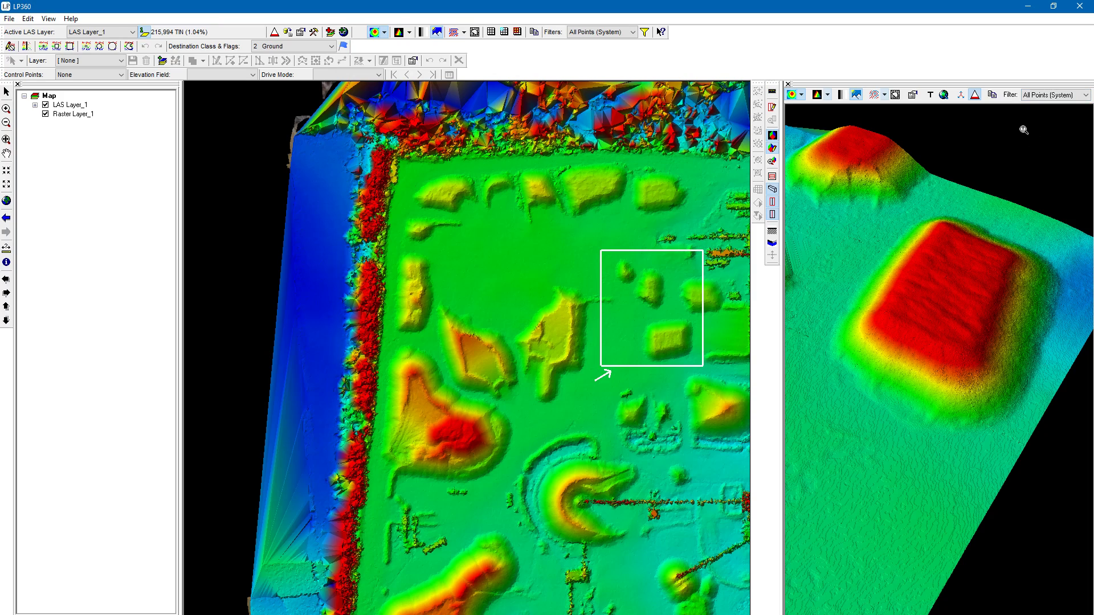
click(1038, 101)
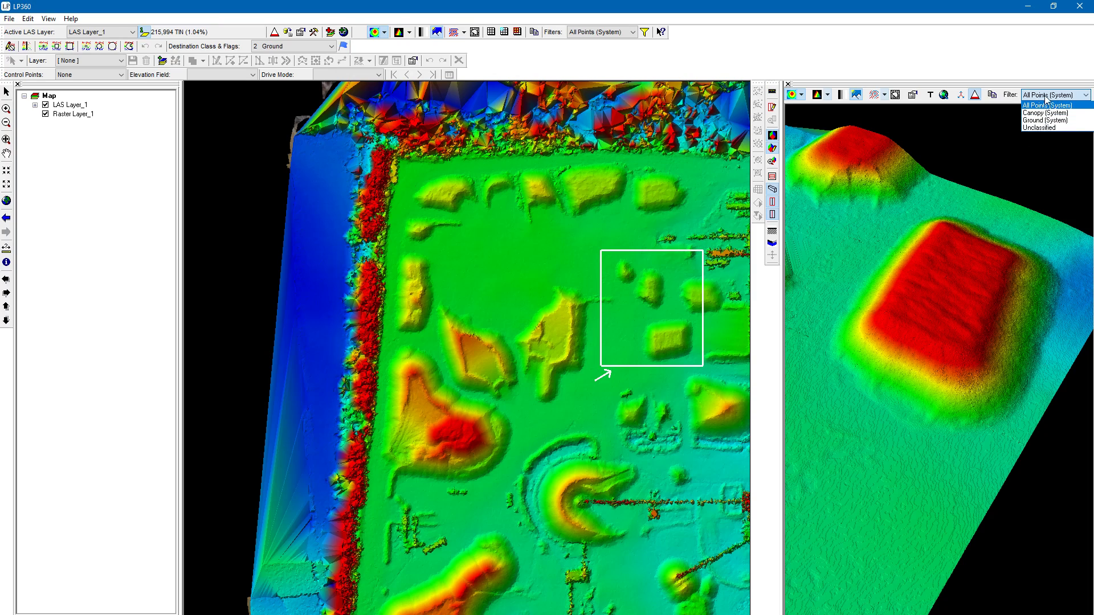
click(1048, 98)
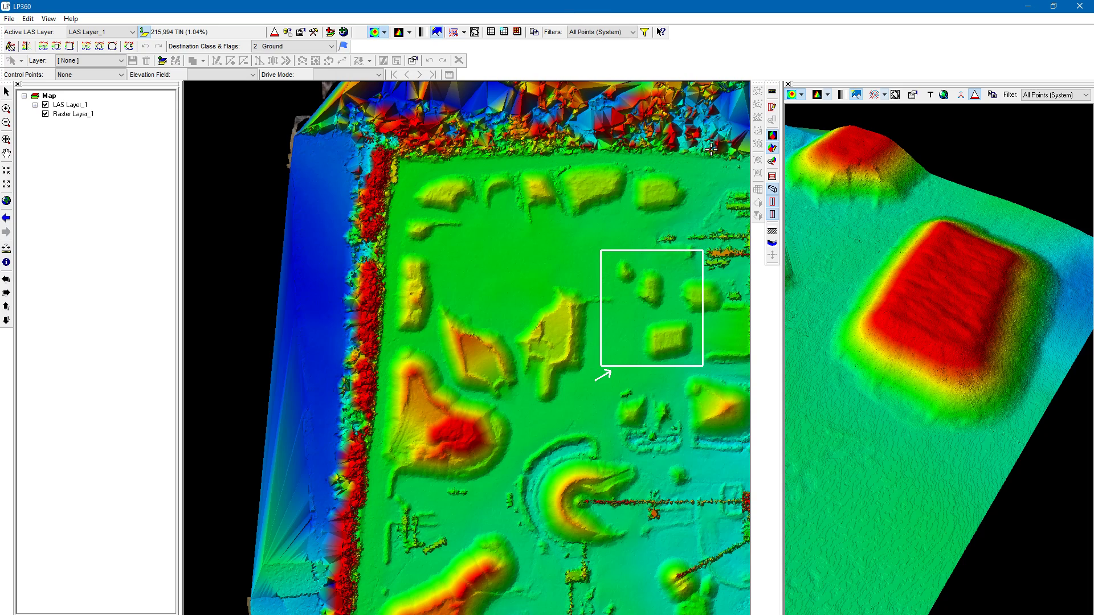
- Draw a profile line across the central stockpile, from the flat ground to its north to the crescent-shaped pile
click(772, 107)
click(491, 215)
click(617, 482)
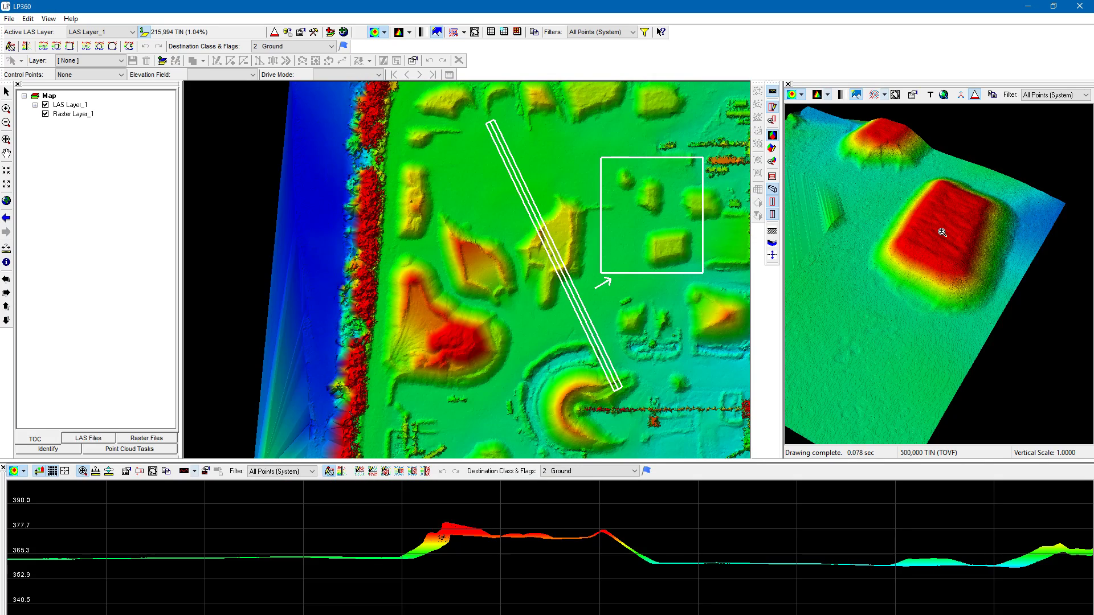
- Undock the 3D viewer into a floating window over the map and close it
drag(843, 87, 484, 378)
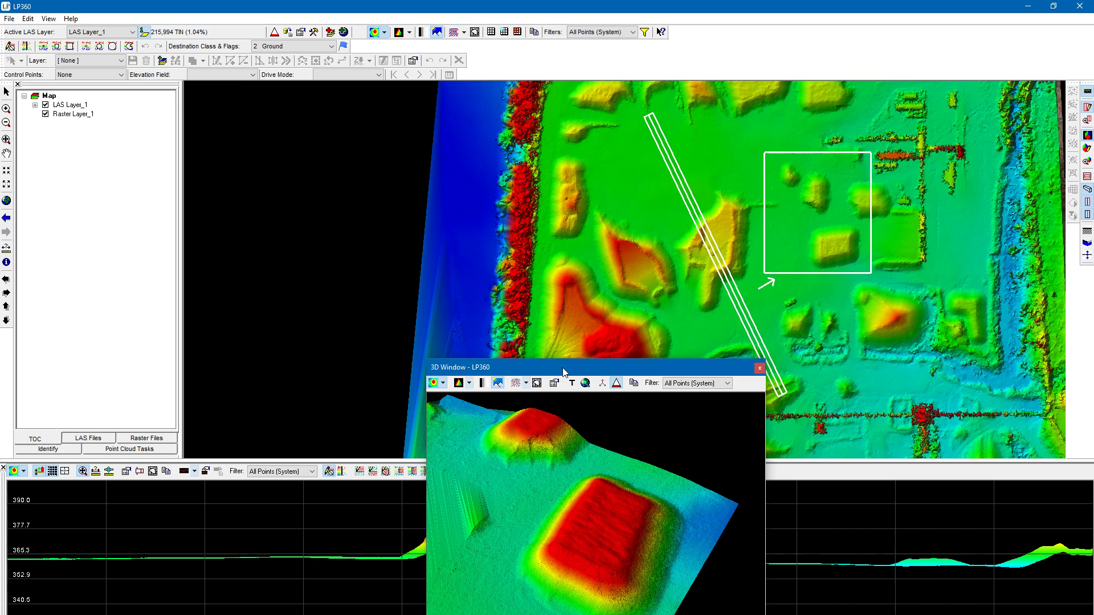
drag(564, 372, 600, 183)
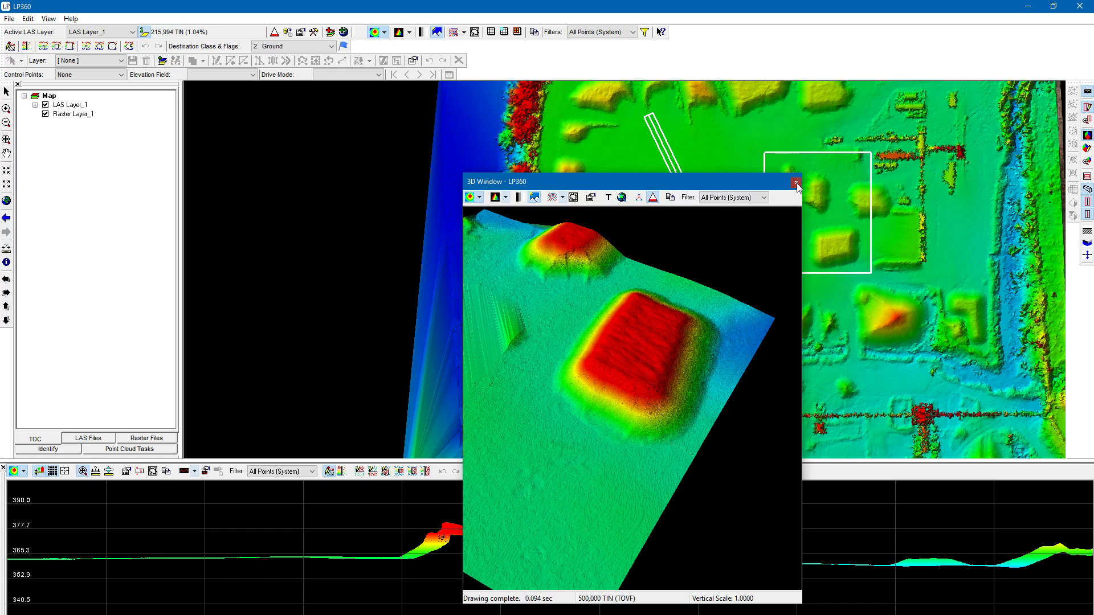
click(796, 183)
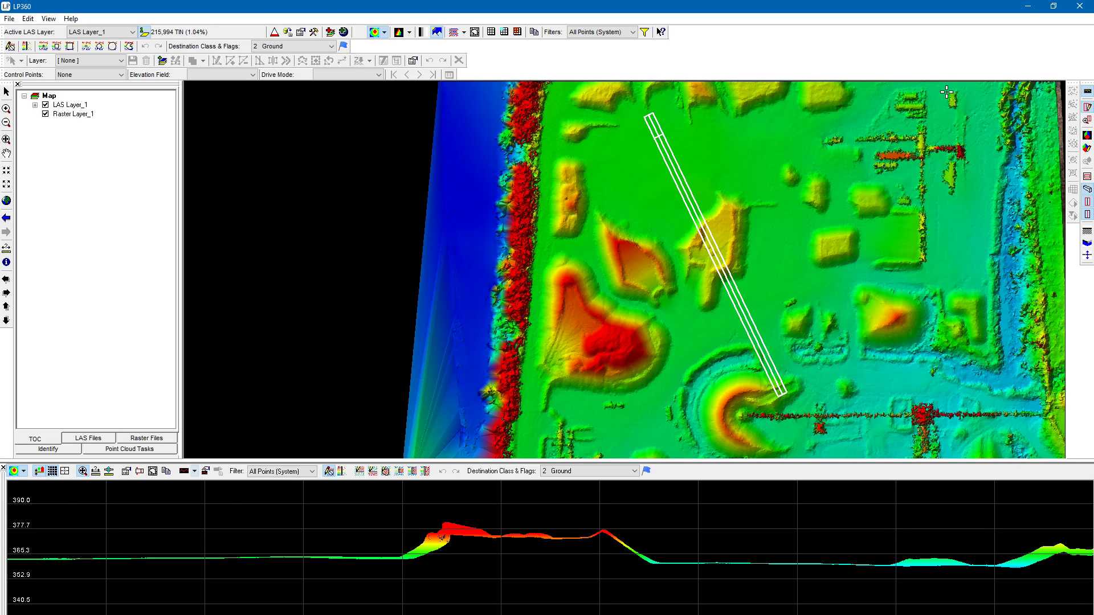
- Reopen the floating 3D viewer, move it over the profile view and close it again
click(1088, 136)
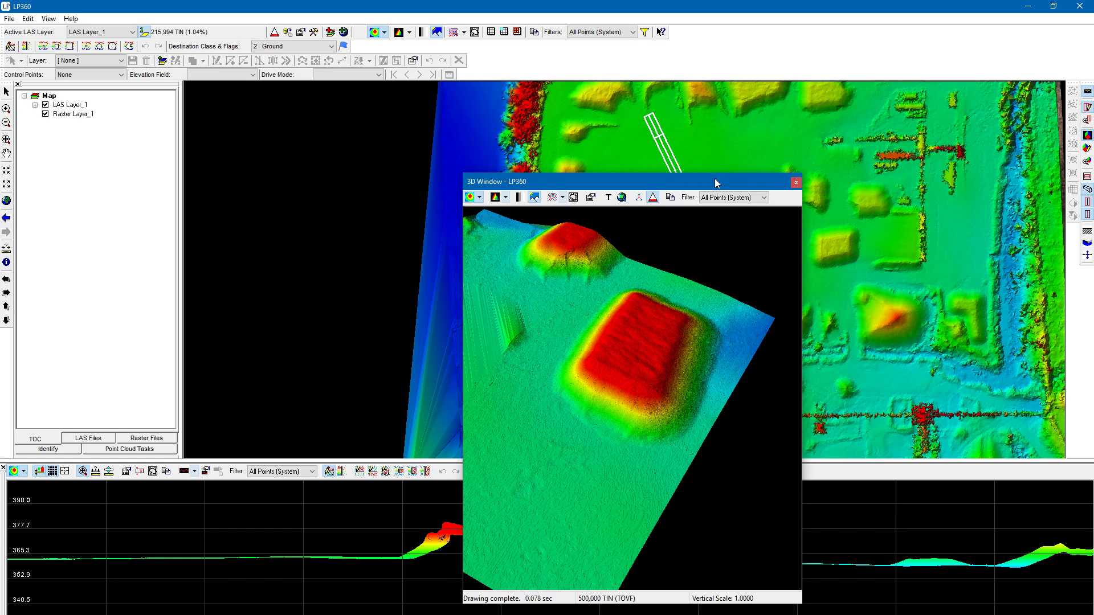
drag(716, 182, 589, 554)
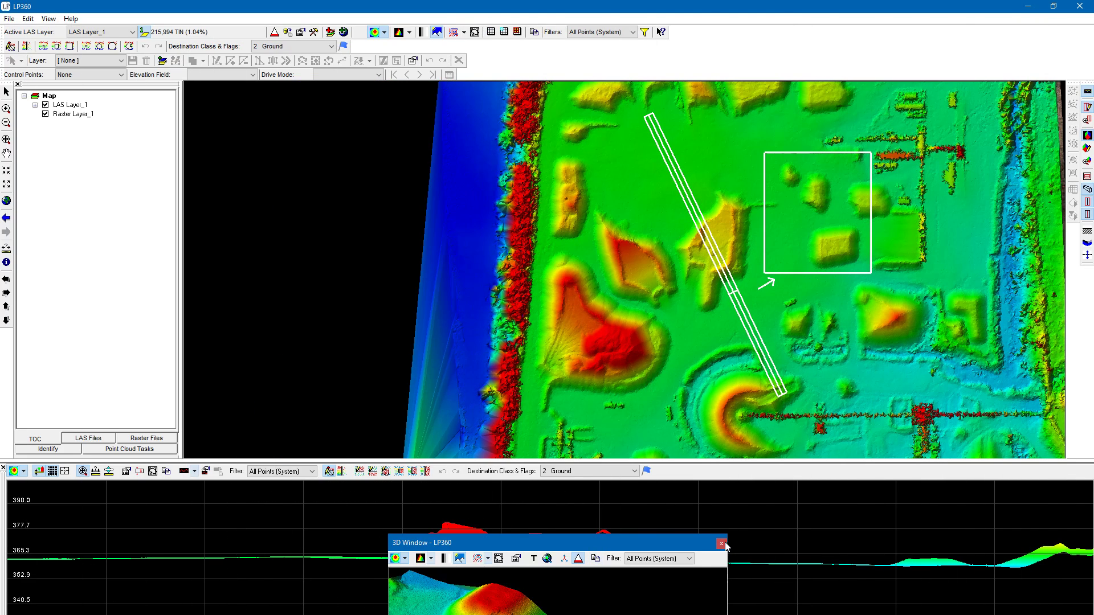
click(722, 544)
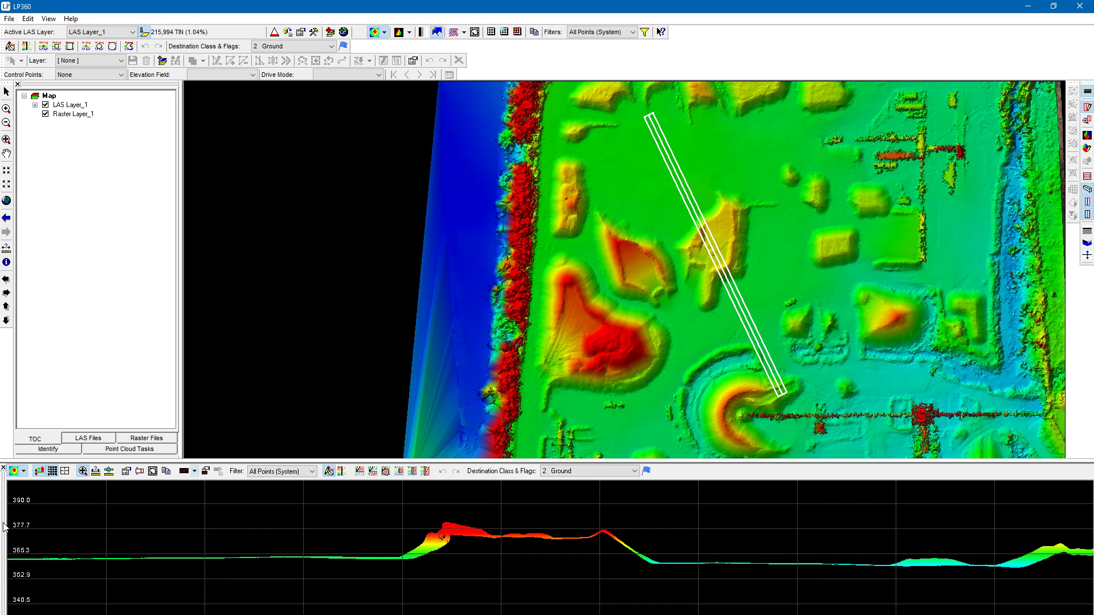
- Undock the profile view into a floating window over the map and close it
drag(5, 527, 380, 327)
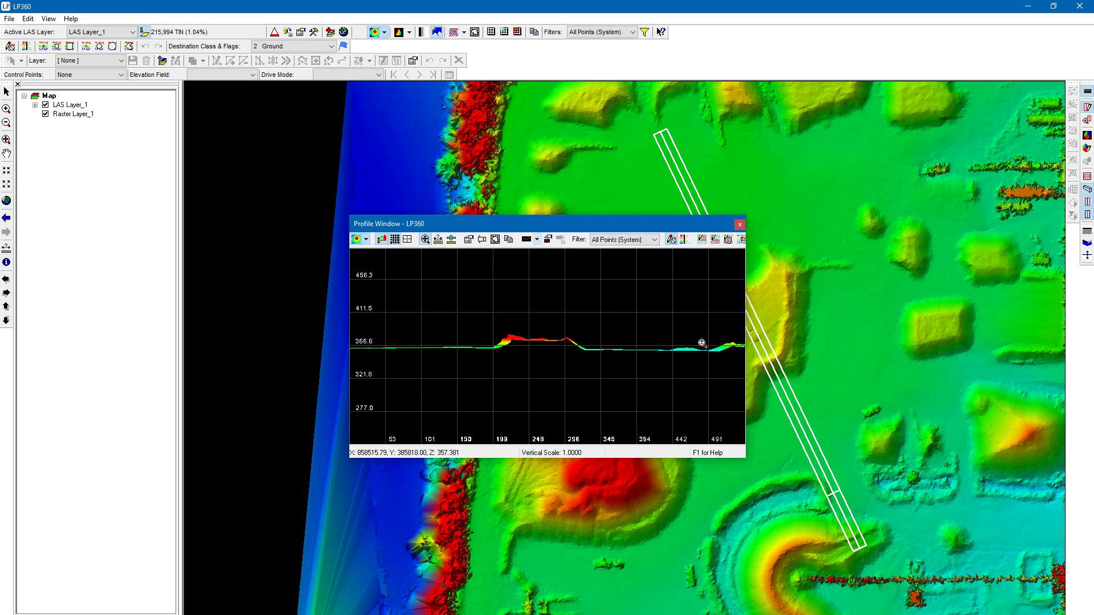
click(740, 225)
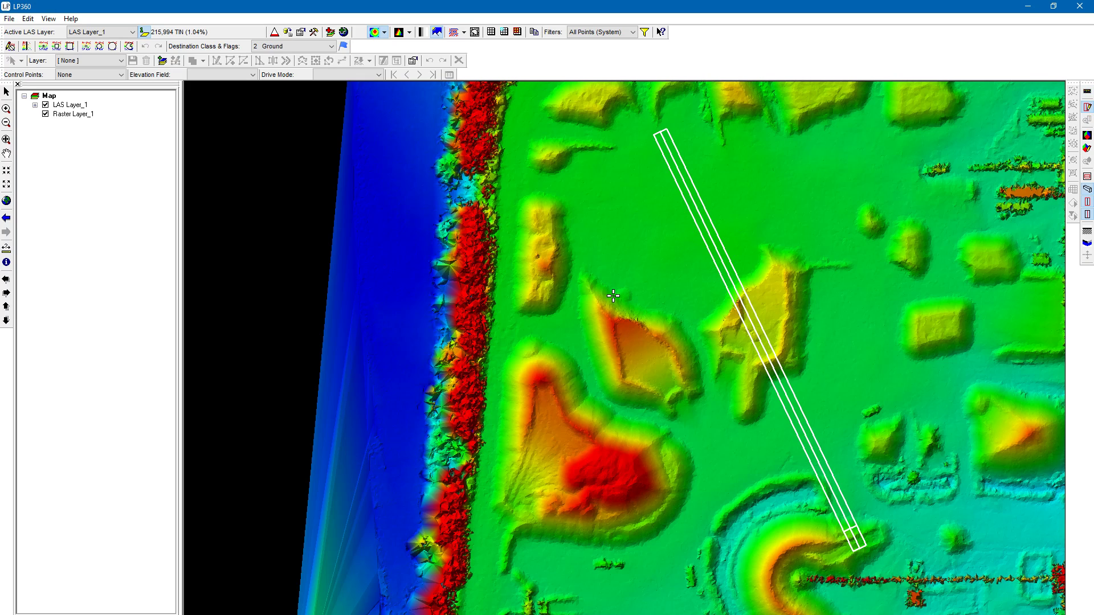